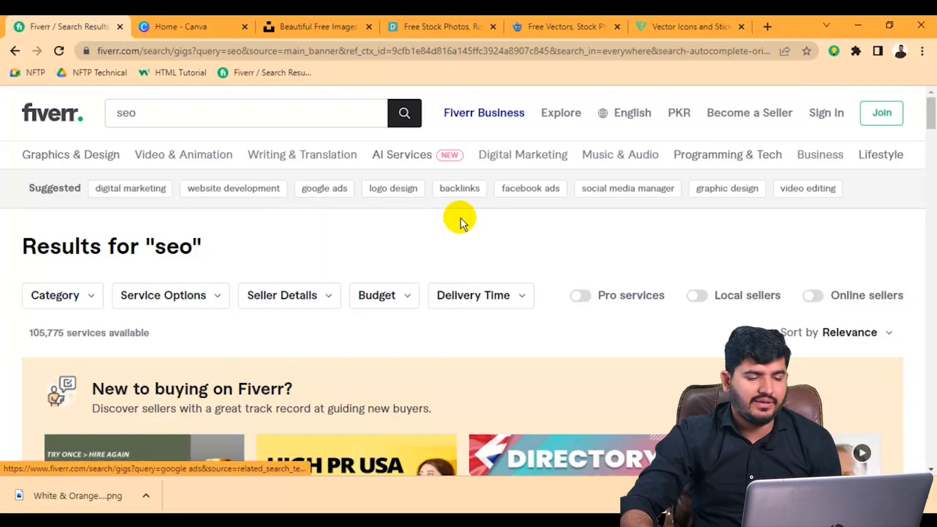
Step: Examine the gig images in the Fiverr search results for "seo"
scroll(461, 215, down, 10)
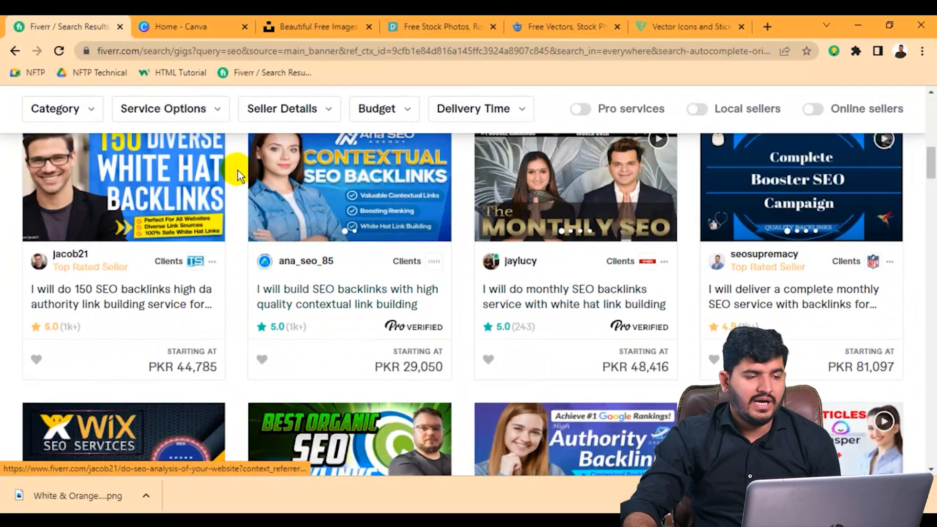
scroll(385, 229, down, 3)
scroll(369, 291, down, 15)
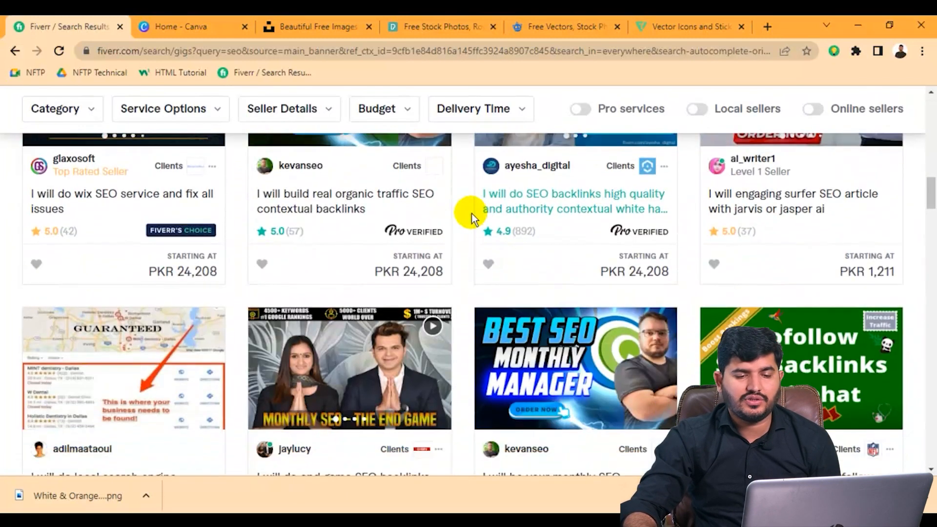
scroll(419, 240, down, 7)
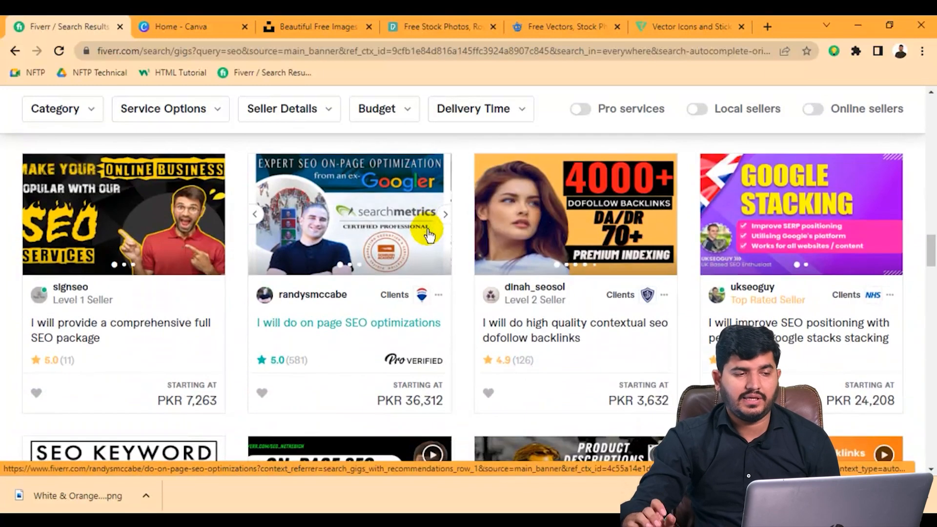
Step: Switch to Canva and search its templates for "thumbnail"
click(207, 19)
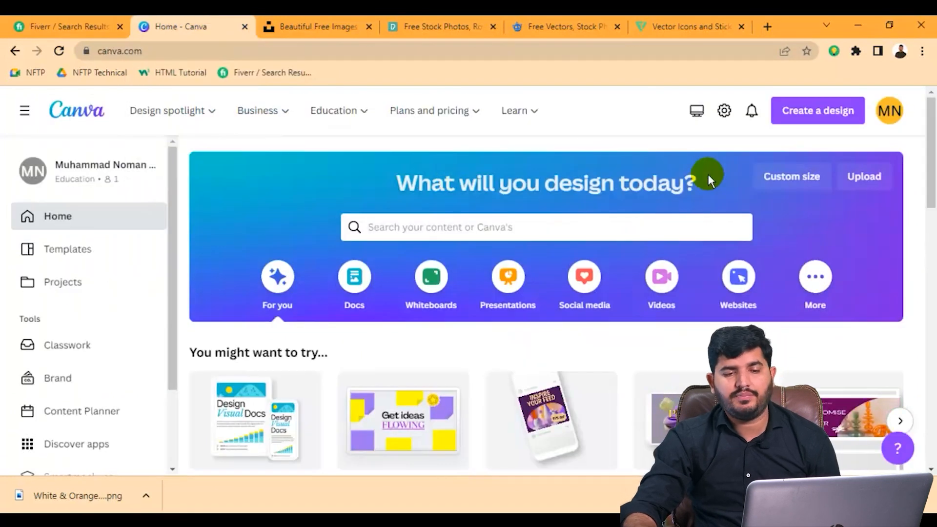
click(562, 230)
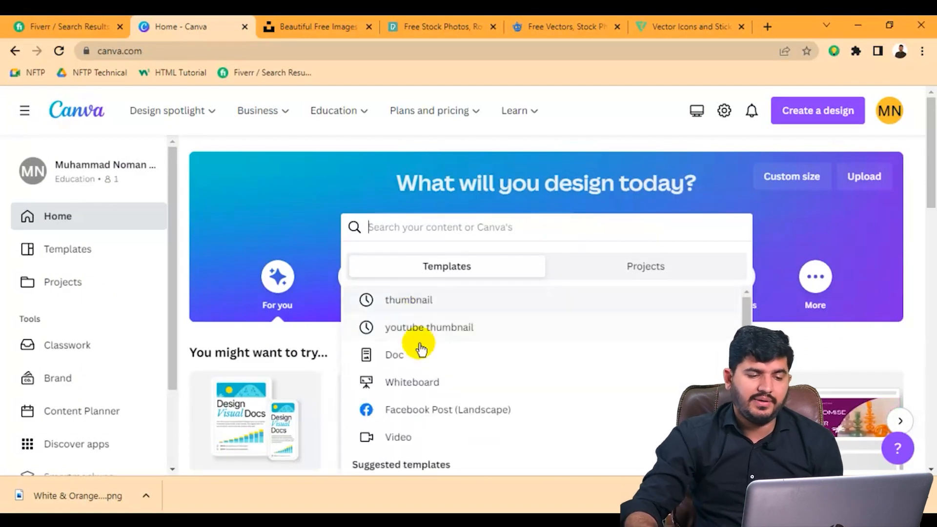
click(435, 308)
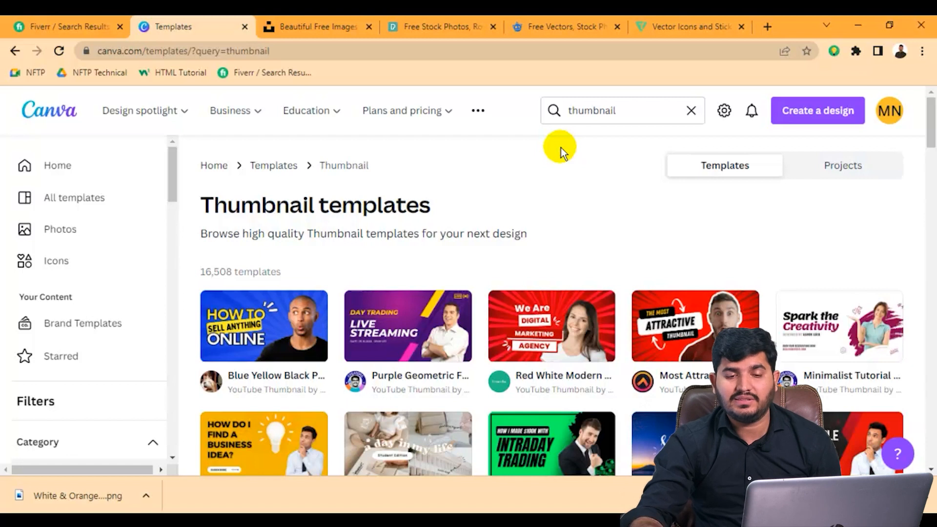
Step: Examine the thumbnail template results for designs suited to a gig image
scroll(732, 217, down, 5)
scroll(649, 174, down, 1)
scroll(649, 174, down, 7)
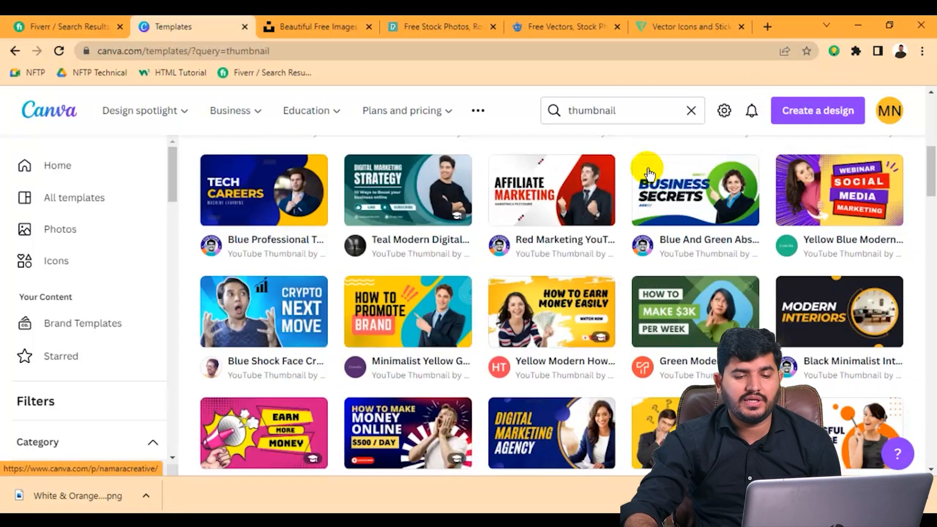
scroll(649, 175, down, 4)
scroll(649, 175, down, 6)
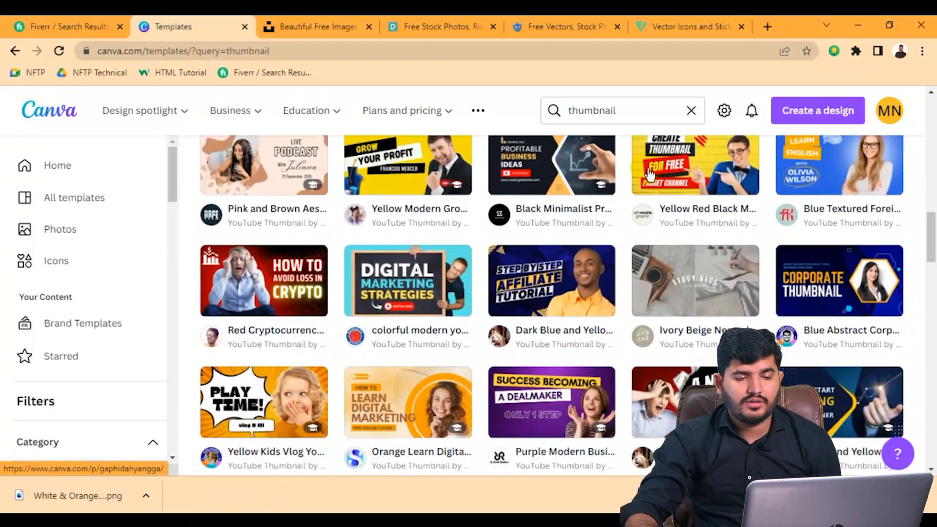
scroll(649, 174, down, 3)
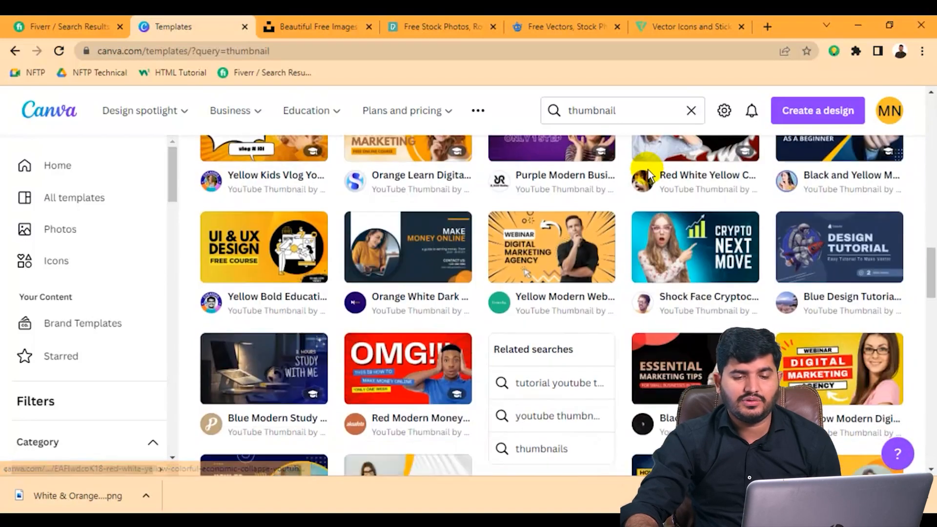
scroll(612, 245, down, 2)
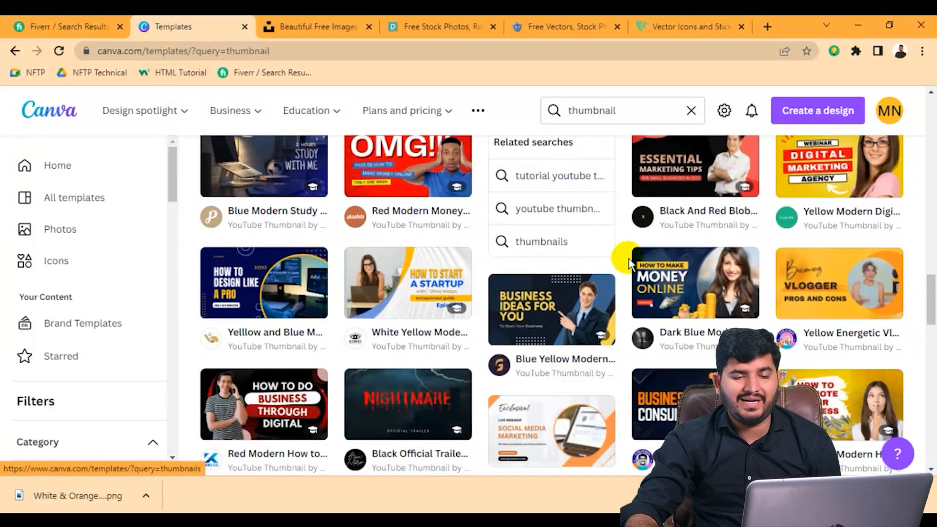
Step: Open the White & Orange Modern Successful Freelance Youtube Thumbnail template for customization
scroll(663, 248, up, 6)
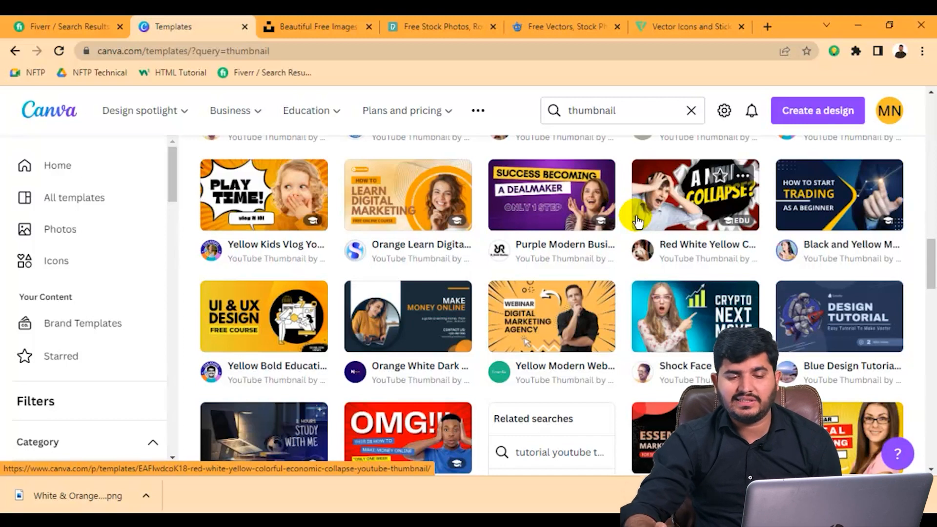
scroll(629, 205, up, 7)
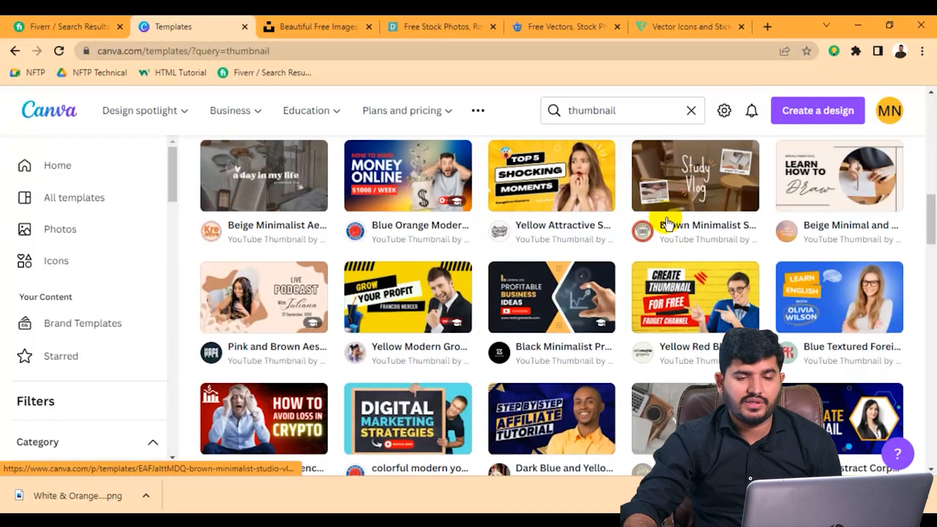
scroll(667, 223, up, 10)
scroll(484, 157, down, 3)
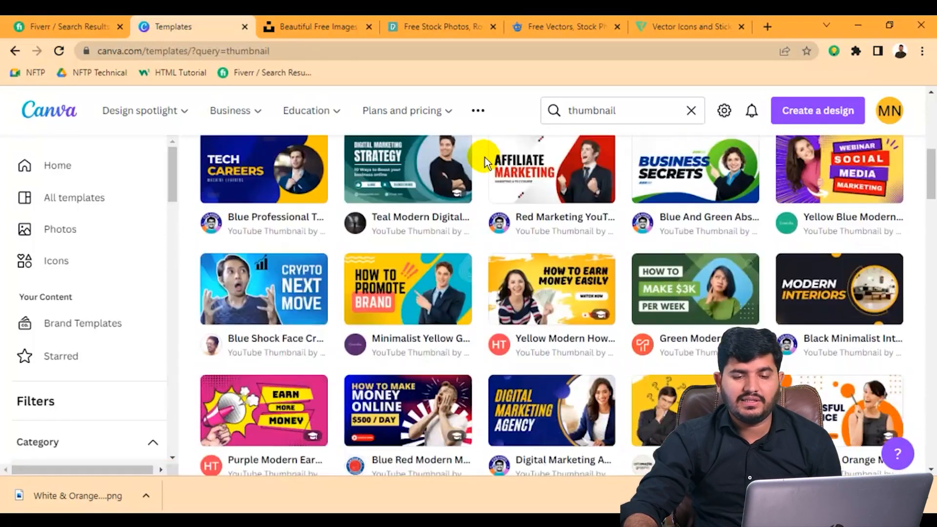
scroll(484, 157, down, 3)
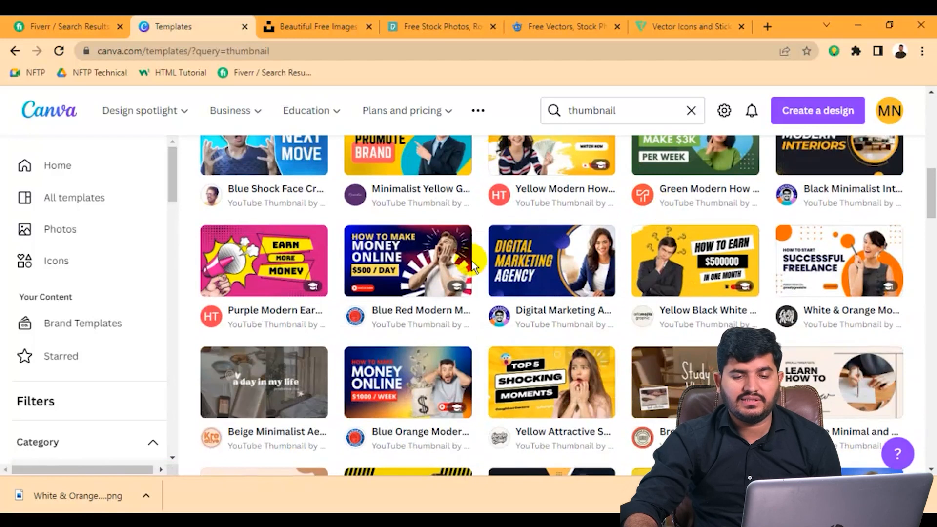
click(819, 267)
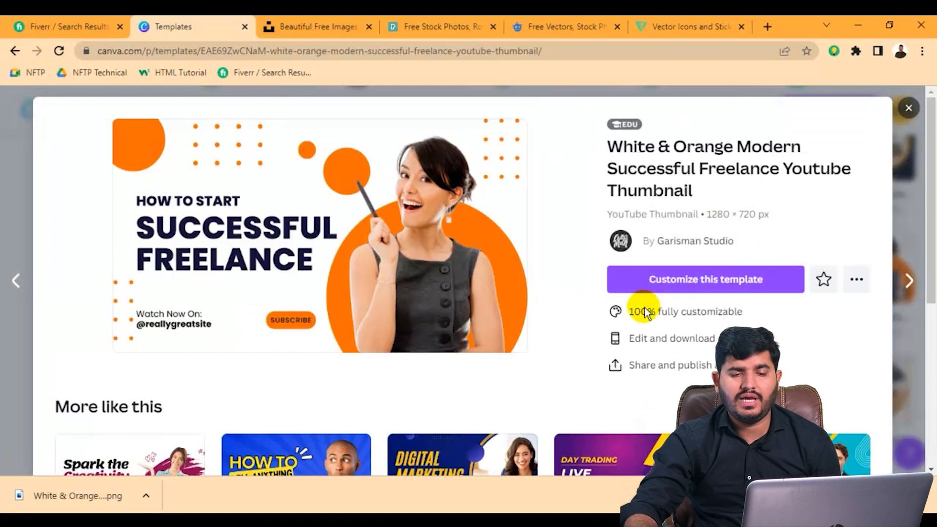
click(721, 285)
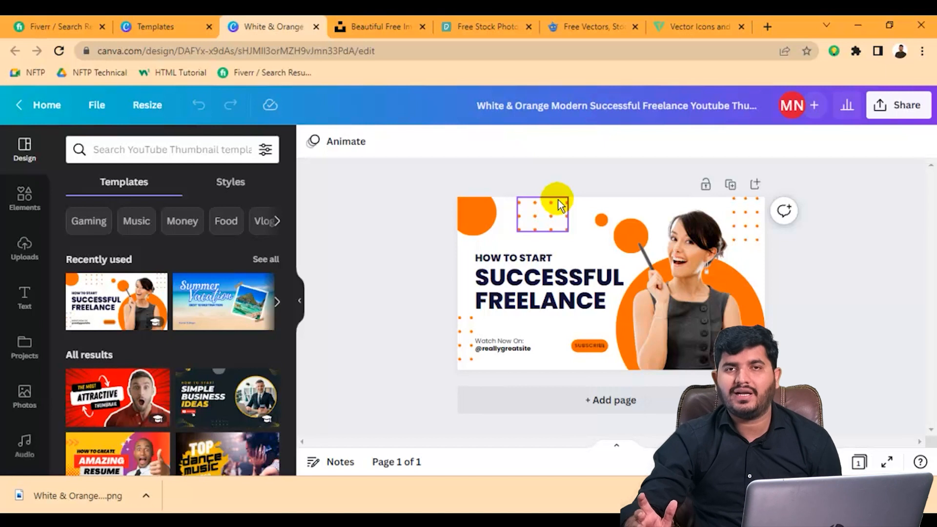
Step: Search Google in a new tab for "1 year free canva for students"
click(768, 25)
text(1 yea)
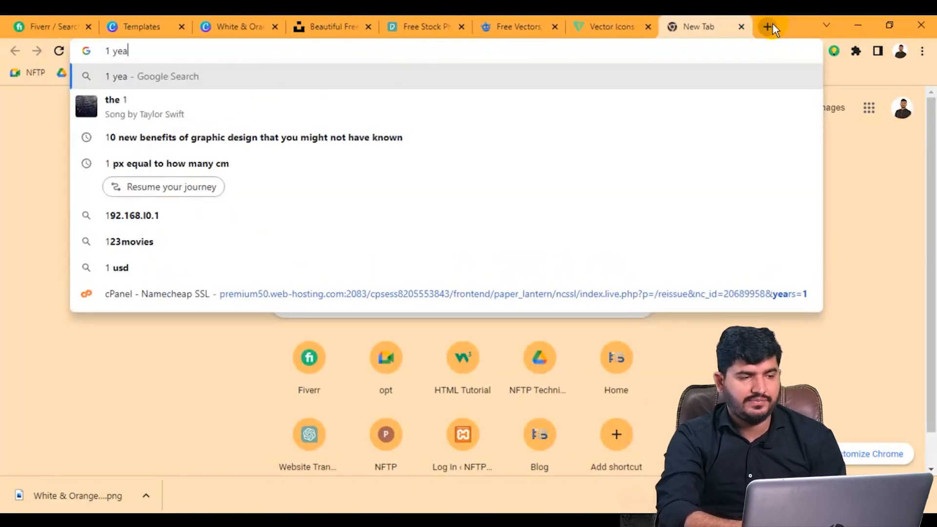
text(r free c)
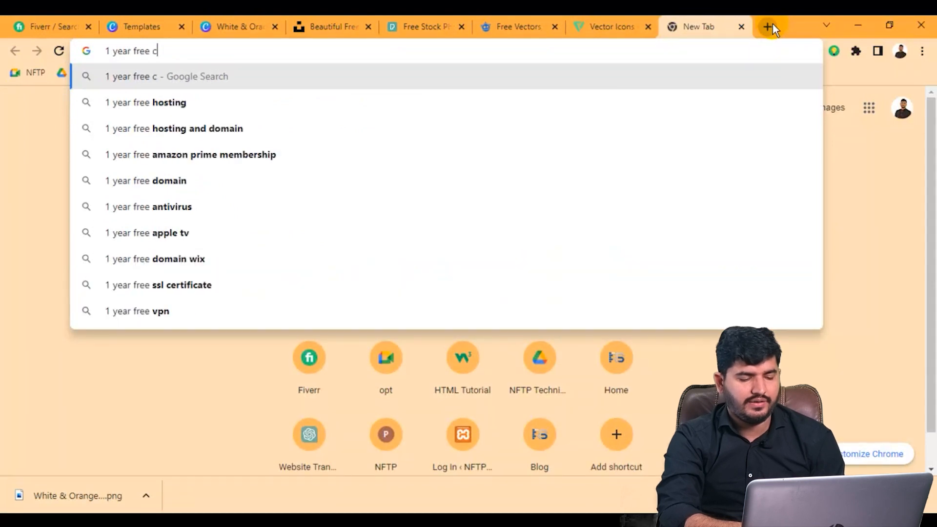
text(anva f)
text(o)
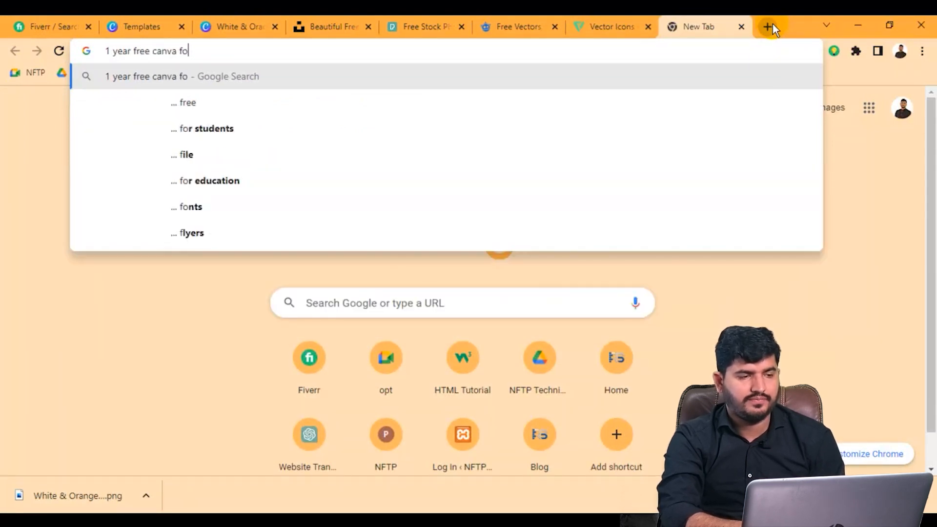
text(r students)
key(Return)
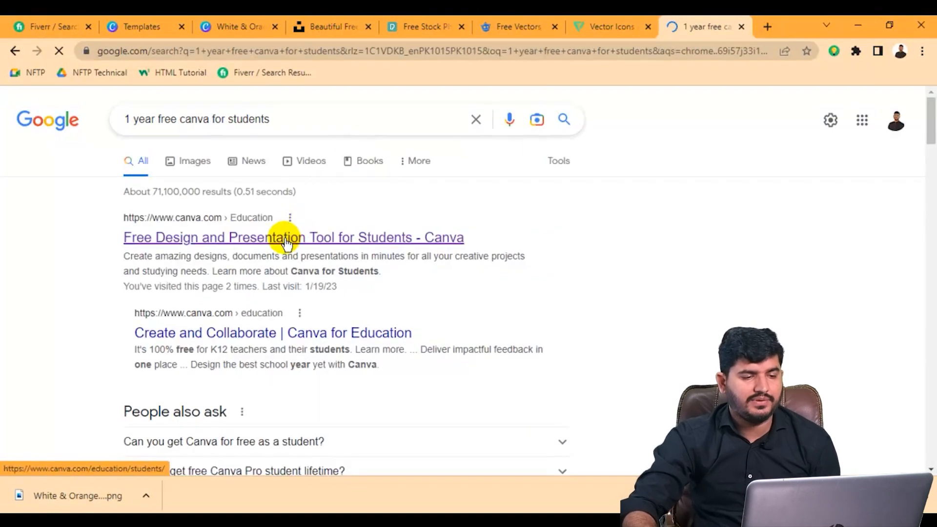
Step: Open Canva's Free Design and Presentation Tool for Students page, look through it, and close its tab
click(285, 239)
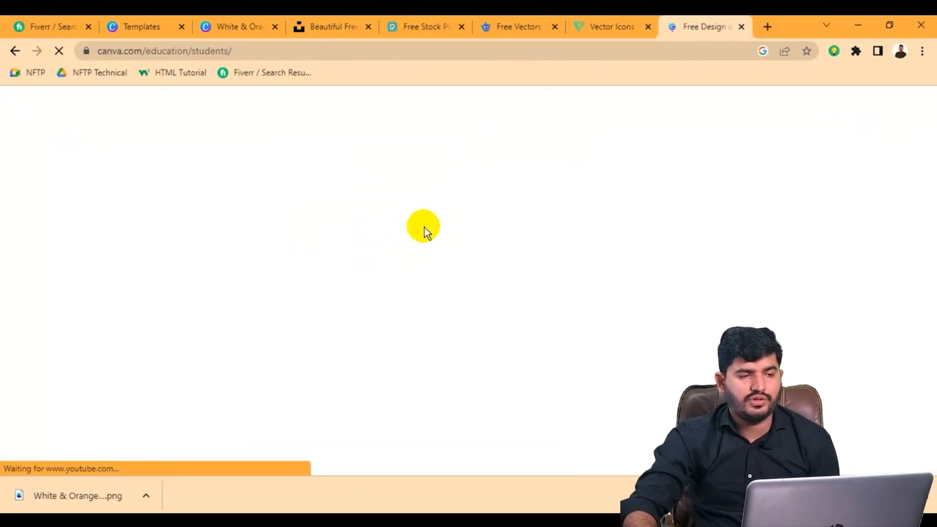
scroll(508, 199, down, 5)
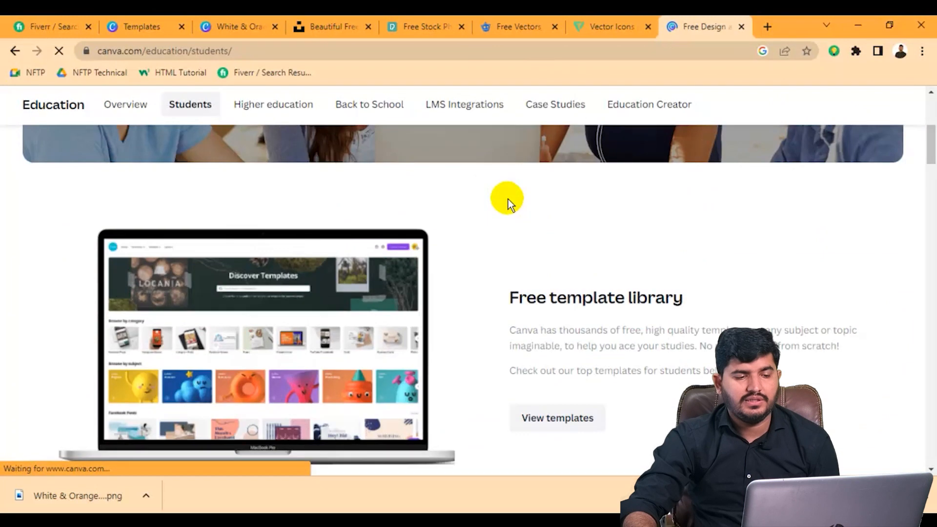
scroll(508, 199, down, 15)
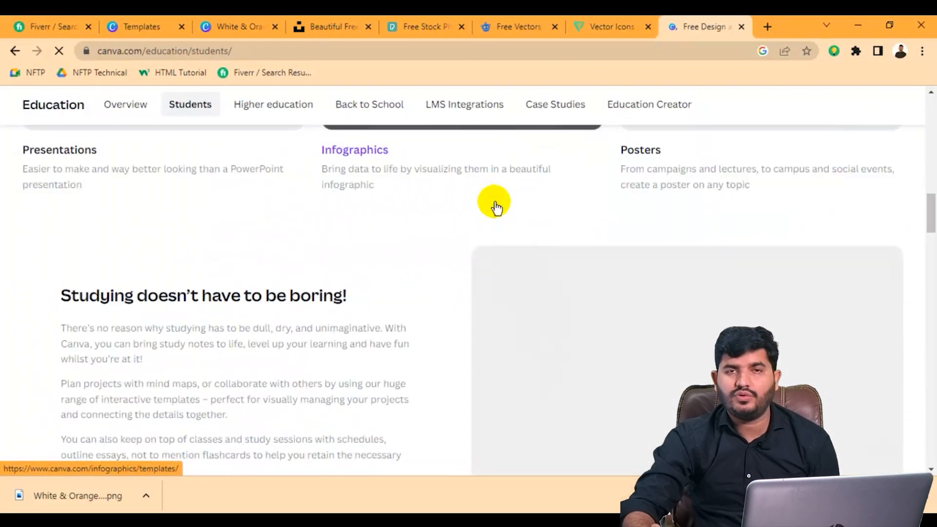
click(741, 27)
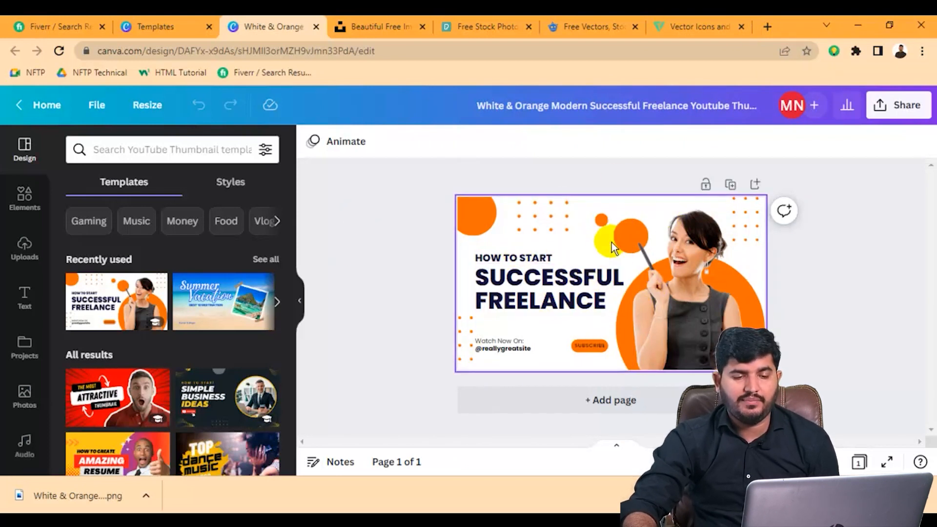
Step: Look through the YouTube thumbnail templates and the design elements offered in the editor
scroll(153, 283, down, 5)
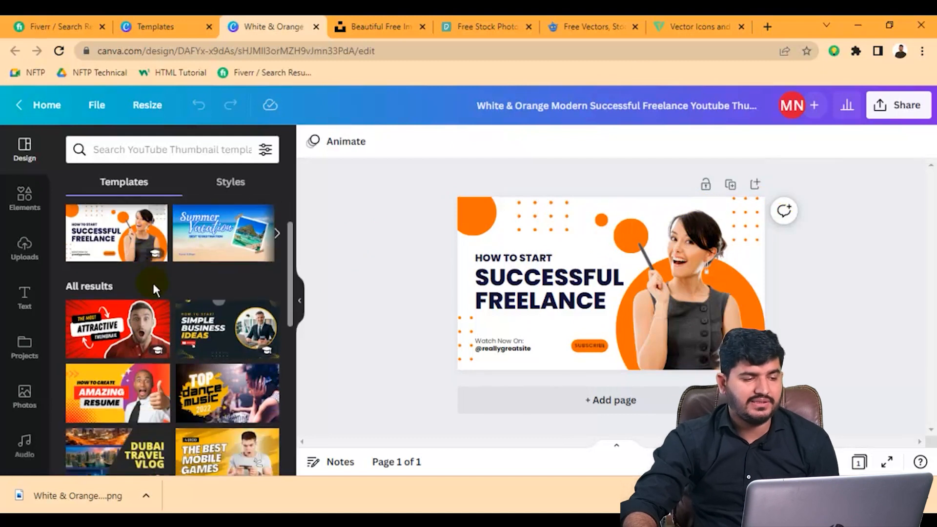
scroll(161, 352, up, 5)
click(25, 197)
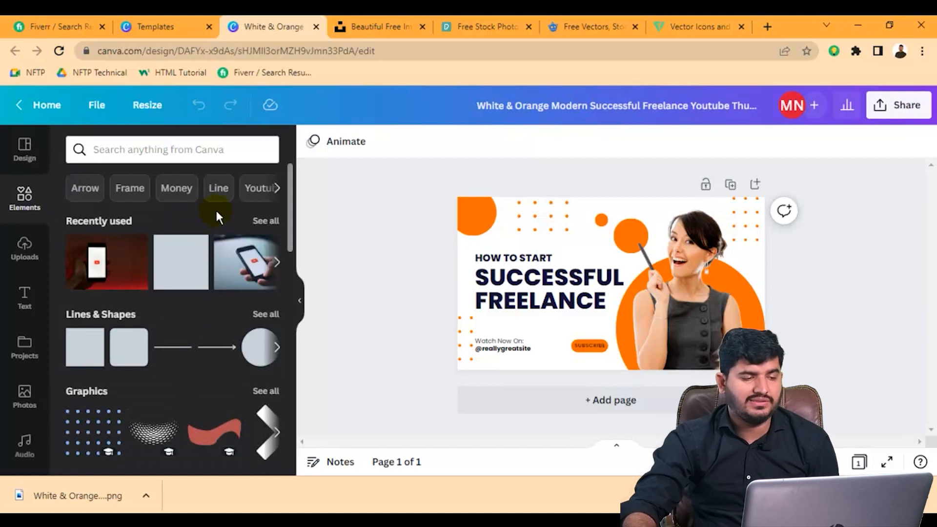
Step: Look through the uploaded images and view the options for adding text
click(15, 256)
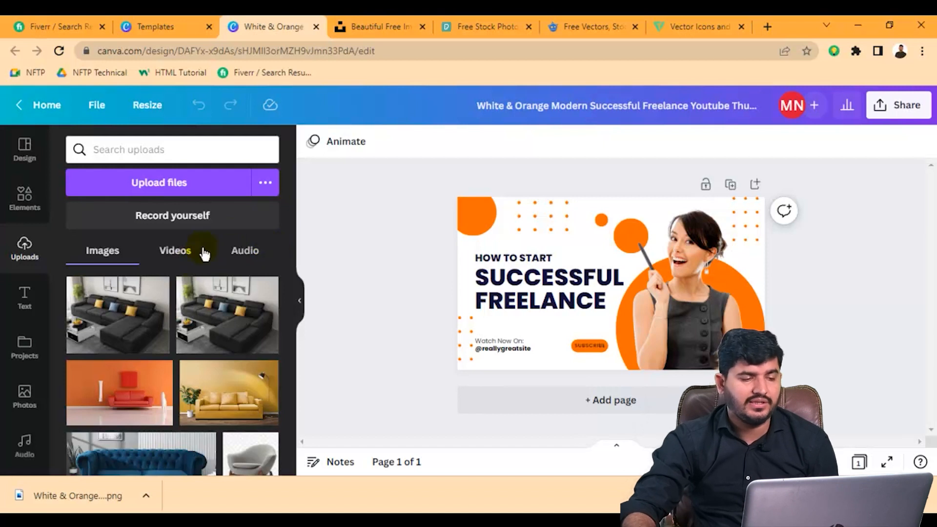
scroll(216, 318, down, 5)
scroll(212, 330, up, 5)
scroll(212, 330, up, 1)
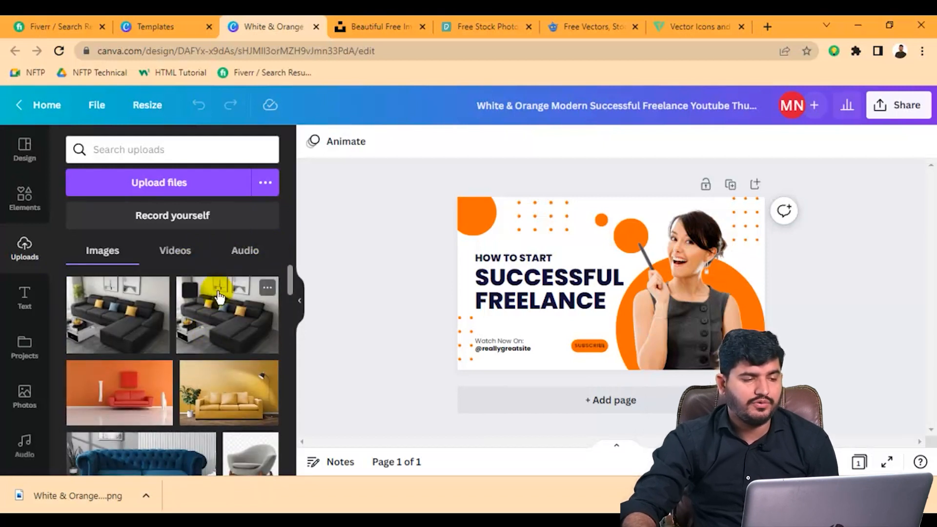
click(25, 304)
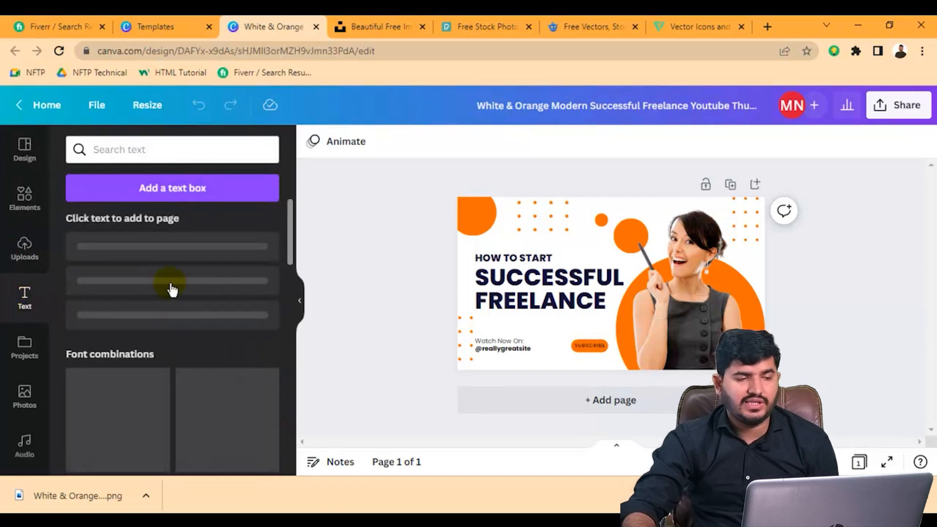
Step: View the saved projects and look through the trending stock photos
click(28, 356)
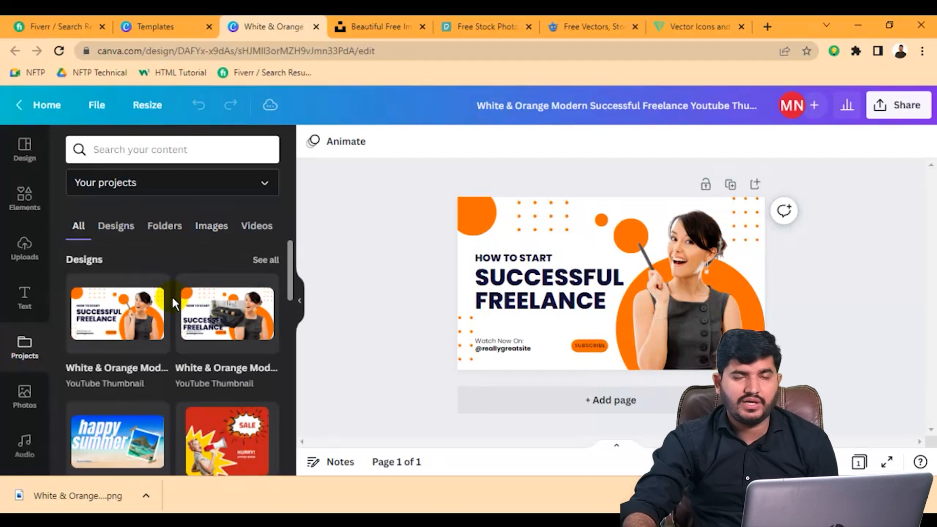
scroll(24, 337, down, 2)
click(21, 326)
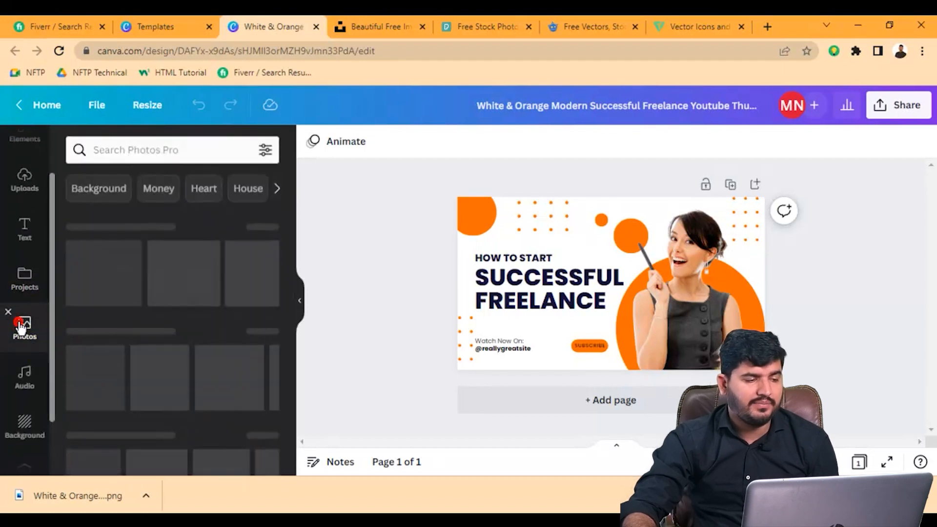
scroll(207, 293, down, 4)
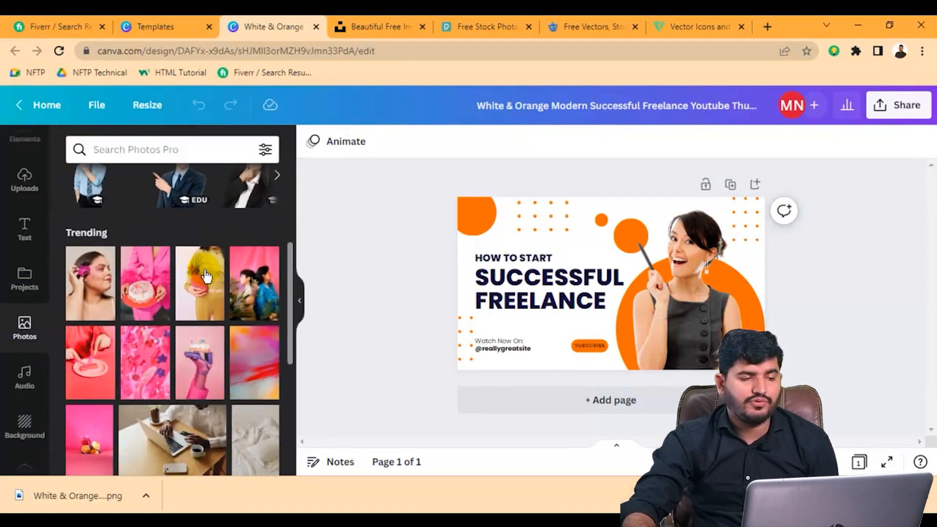
scroll(207, 276, down, 5)
scroll(227, 260, down, 1)
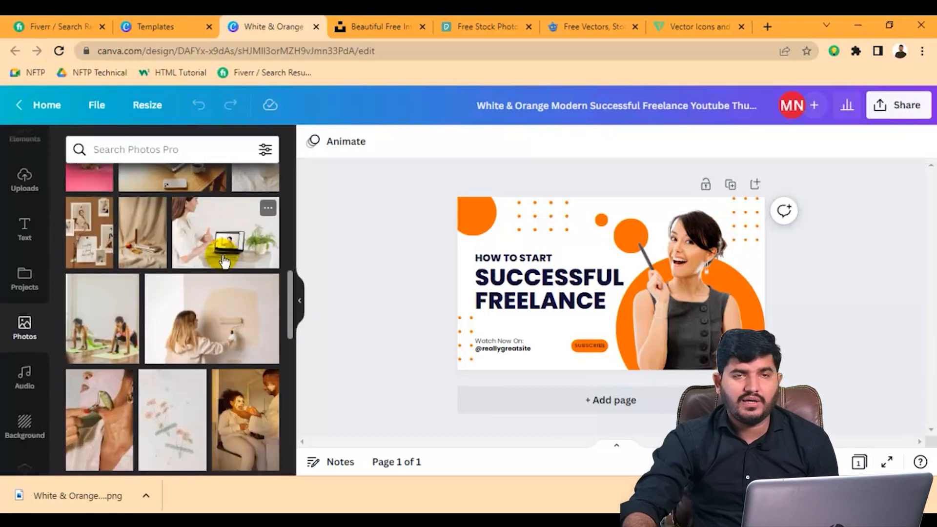
Step: View the available audio tracks and the background choices for the design
click(39, 381)
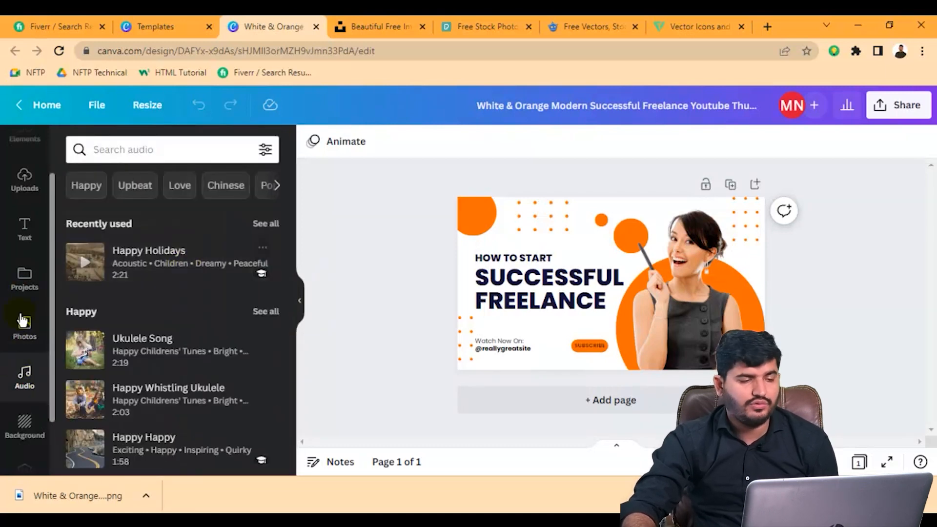
scroll(22, 320, down, 2)
click(25, 363)
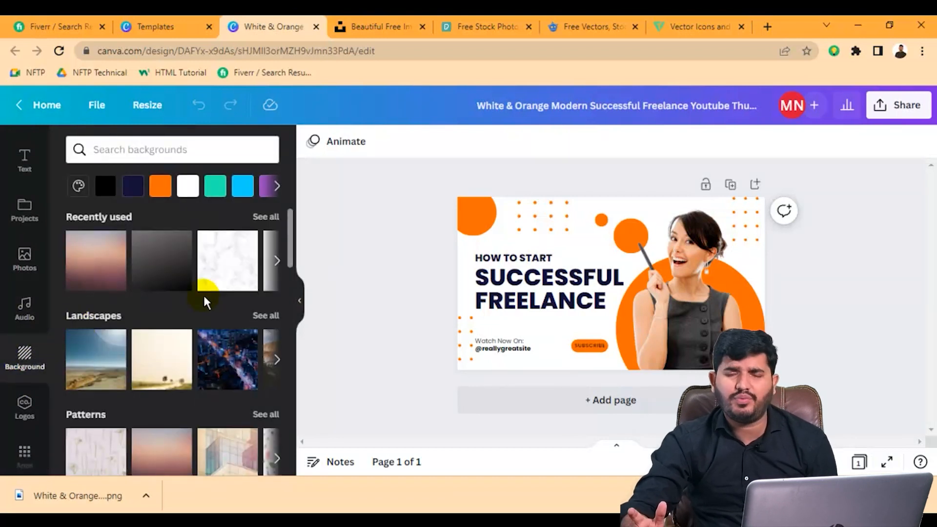
Step: View the brand kit logos and return to the YouTube thumbnail templates
scroll(24, 306, down, 1)
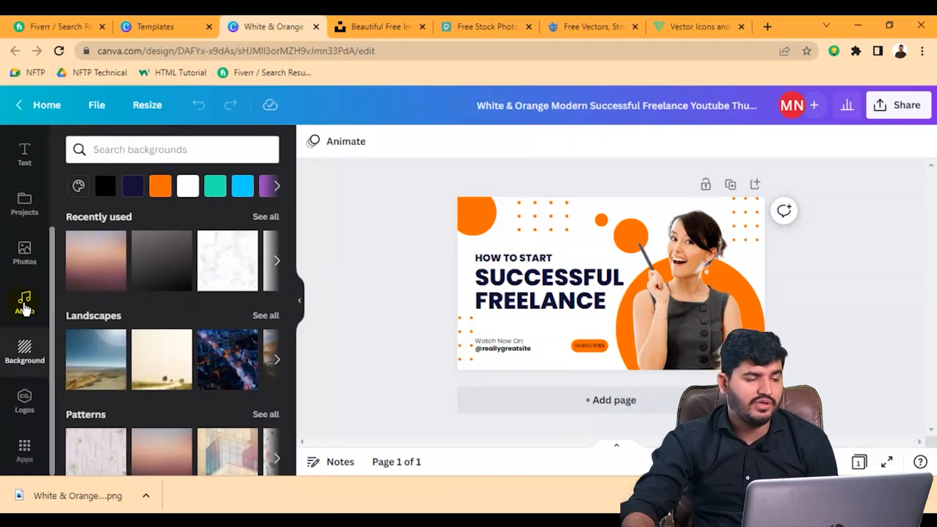
click(19, 414)
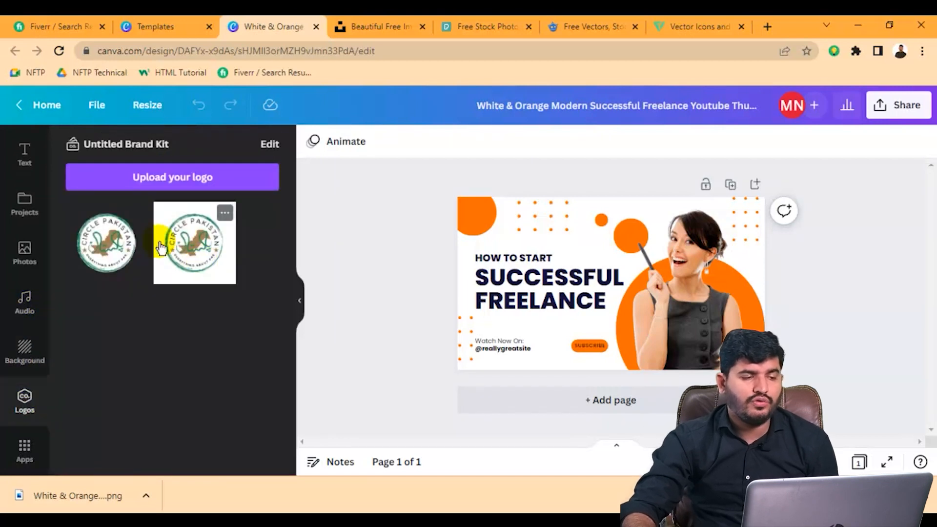
scroll(24, 381, up, 3)
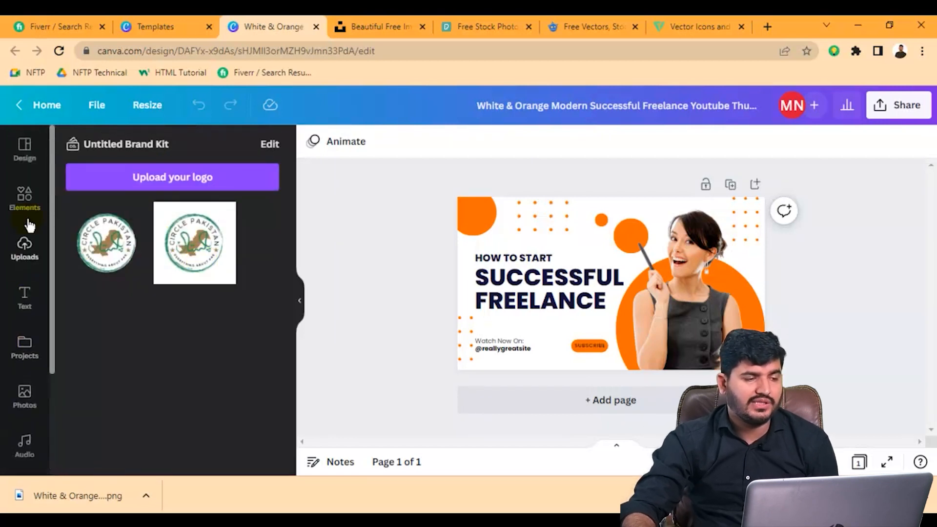
click(28, 165)
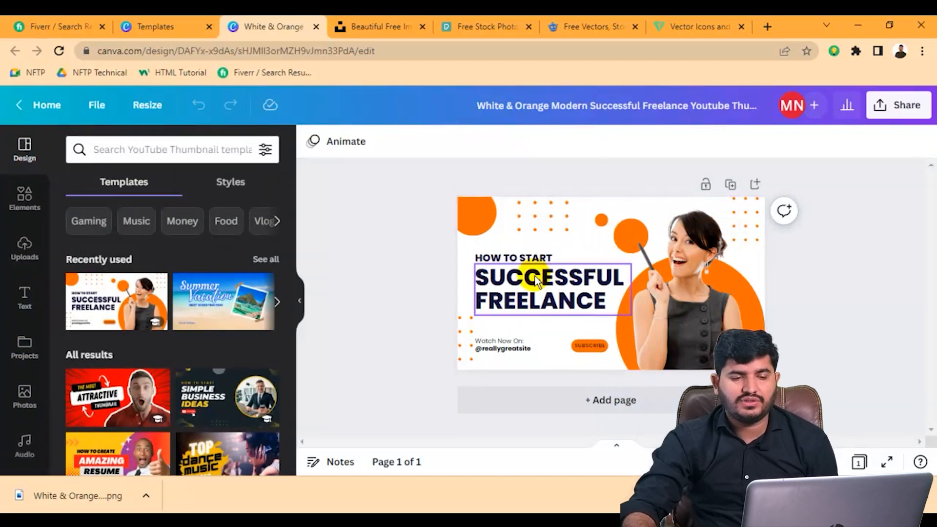
Step: Replace the "HOW TO START" line above the main heading with "COMPELTE SEO PACKAGE"
click(512, 263)
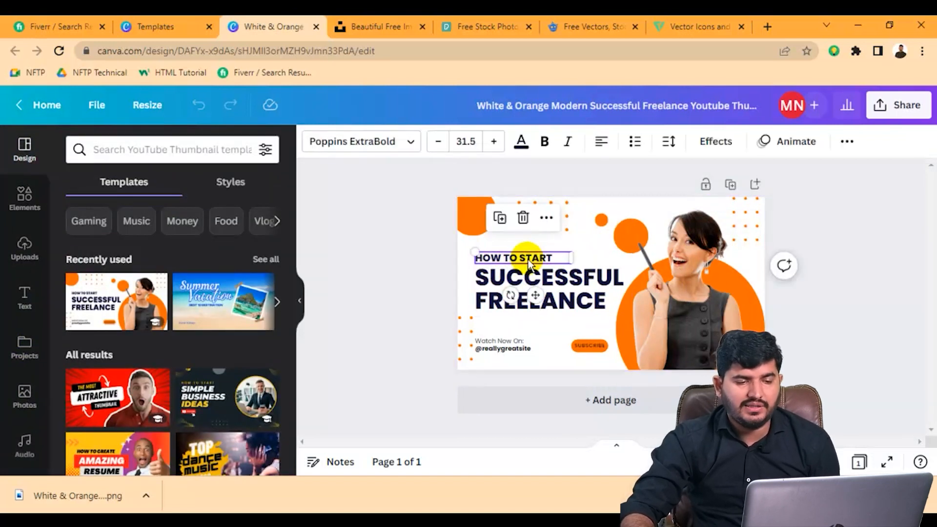
double_click(531, 263)
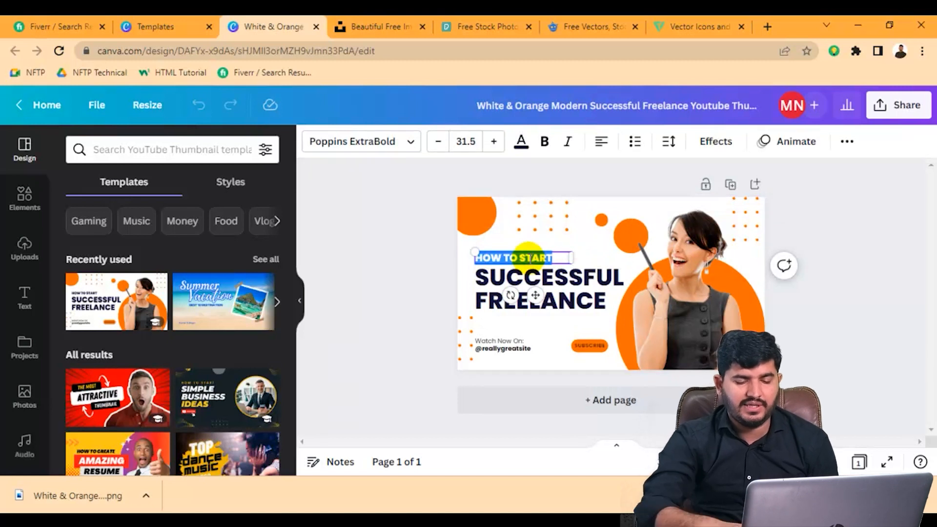
key(BackSpace)
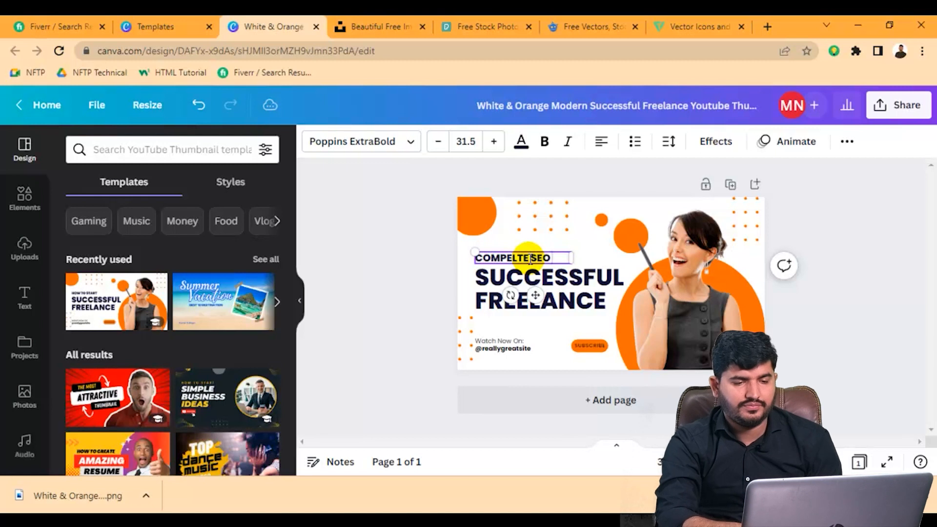
key(Return)
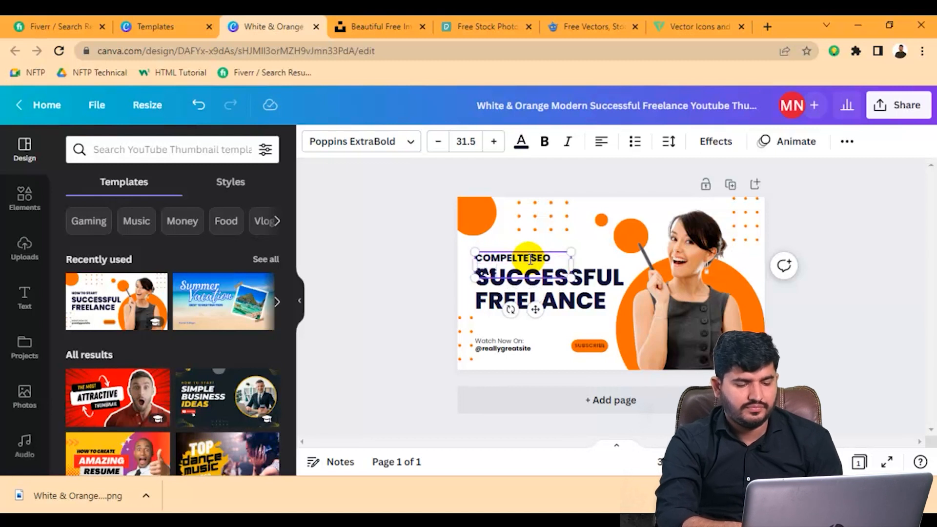
click(530, 259)
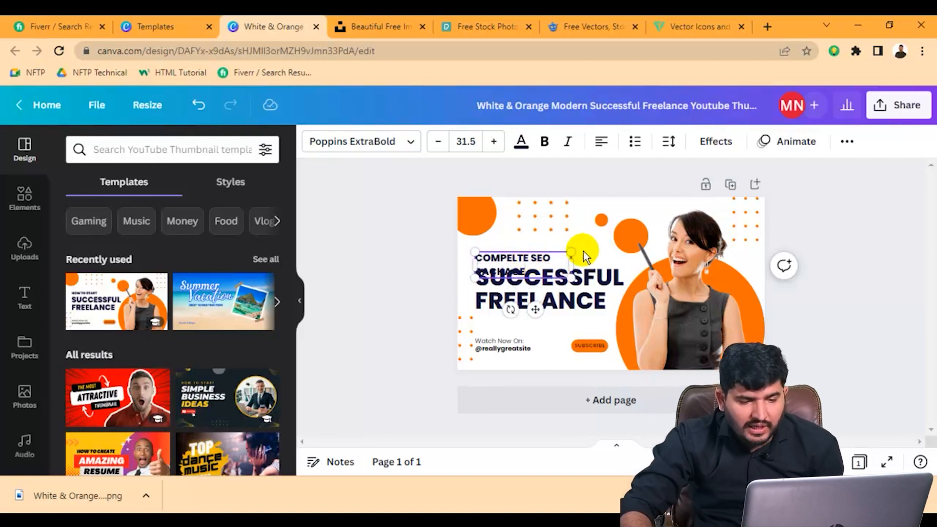
Step: Widen the subtitle's text box so it fits on one line and move it up clear of the main heading
drag(570, 263, 606, 253)
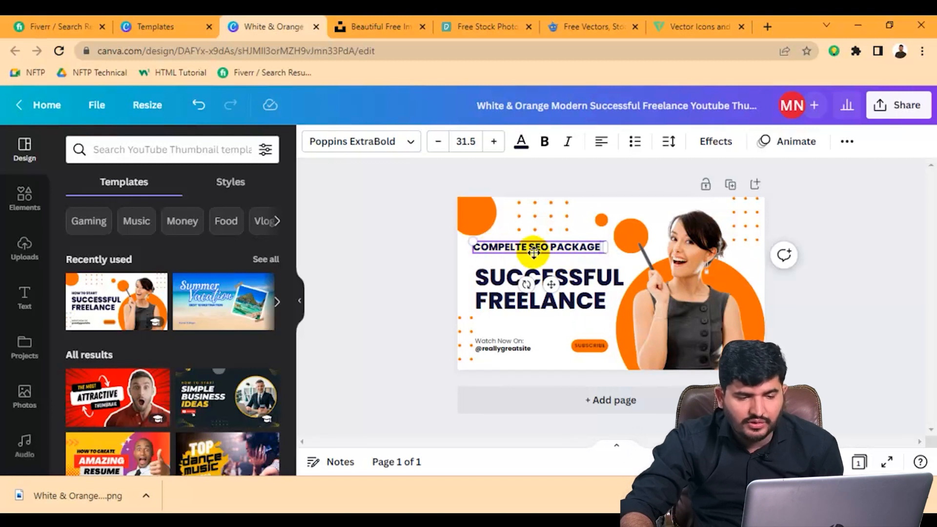
drag(537, 252, 539, 254)
click(594, 276)
Step: Delete the dotted pattern beside the small text lines at the design's lower-left edge
click(557, 217)
drag(557, 217, 536, 222)
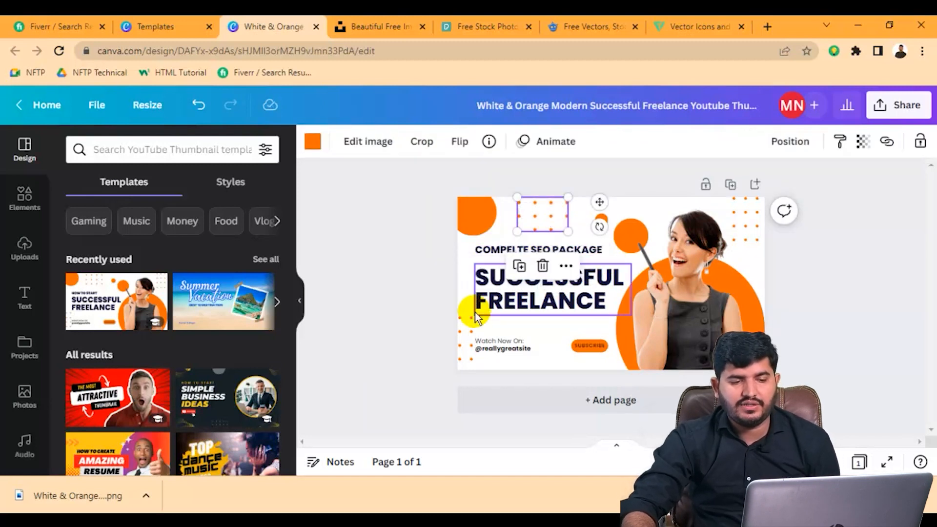
click(463, 338)
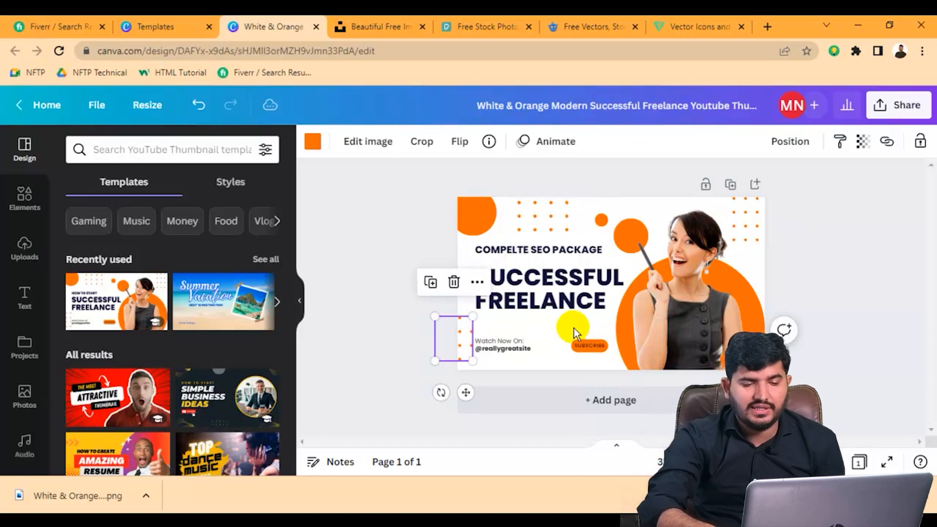
key(Delete)
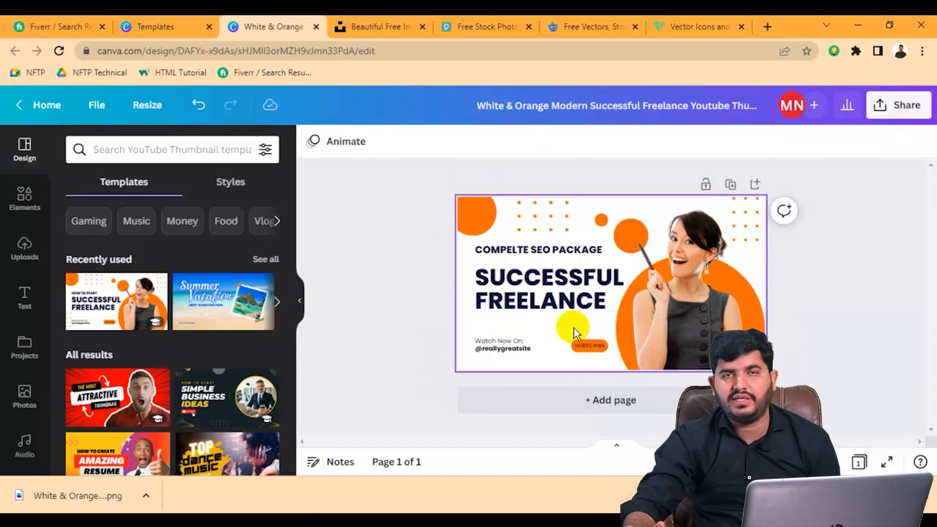
Step: Replace the main heading "SUCCESSFUL FREELANCE" with "SEO PACKAGES"
click(562, 303)
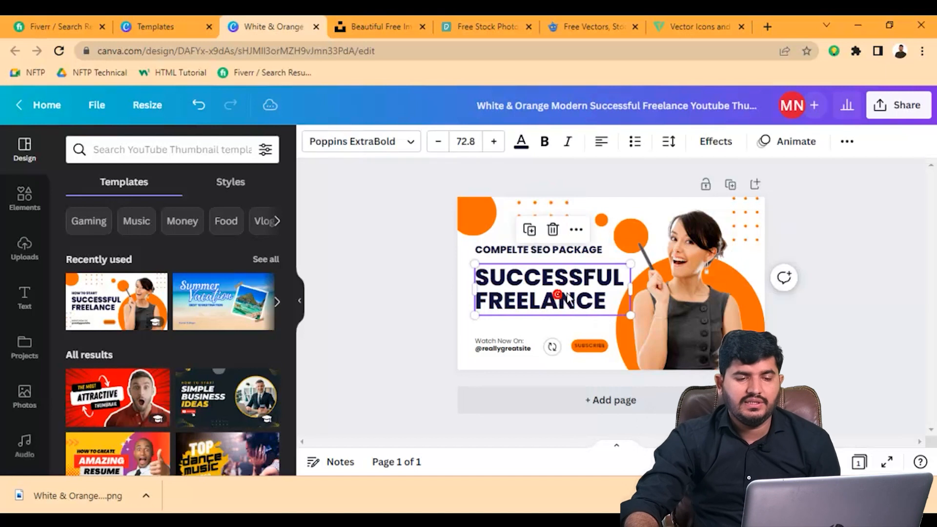
double_click(610, 303)
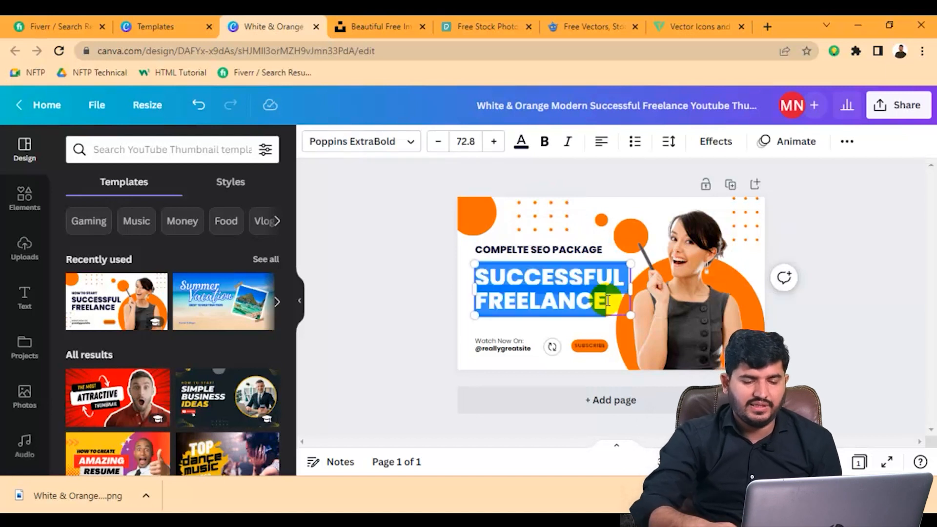
key(BackSpace)
text(S)
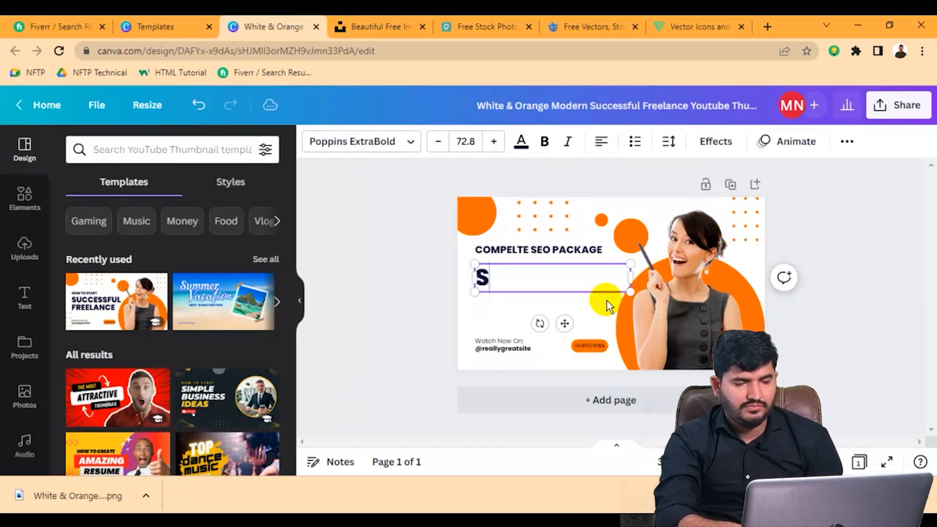
text(EO PAC)
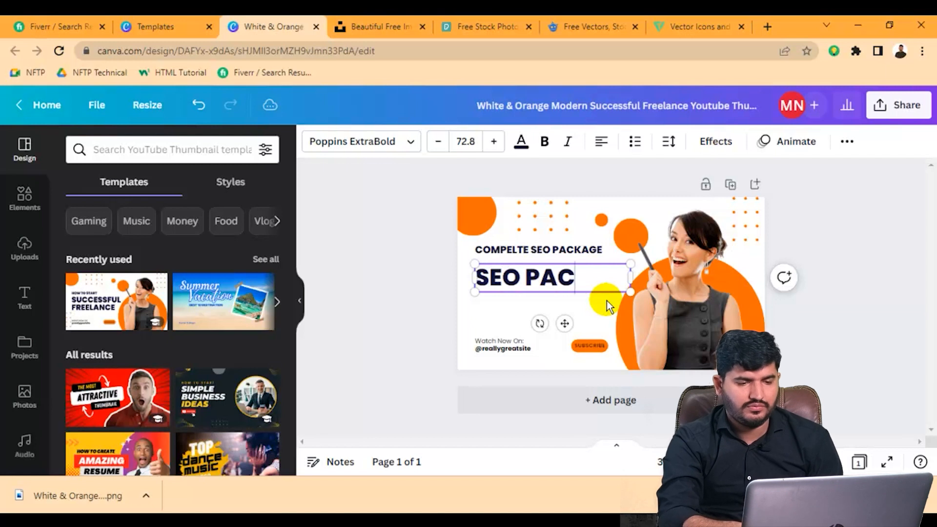
text(KAGES)
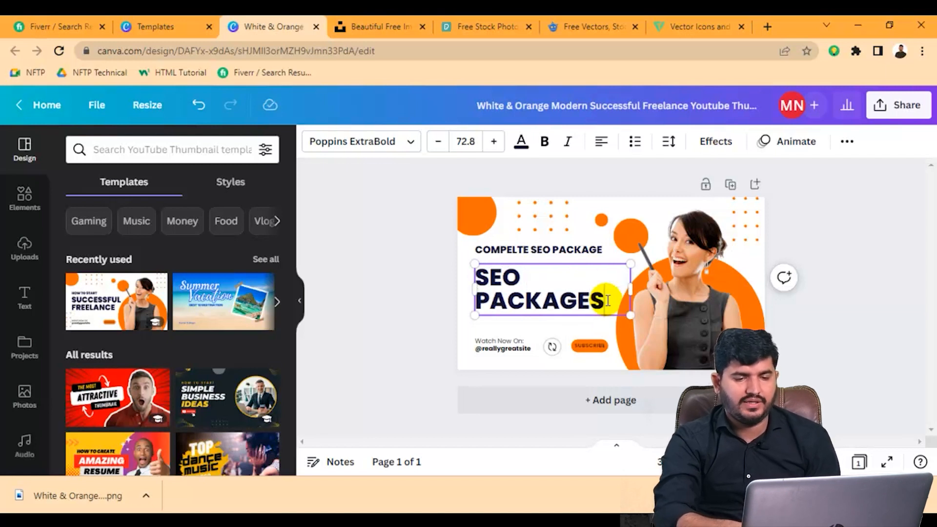
Step: Change the two small lines below the heading to "24 hour services" and the seller's account handle
click(498, 341)
double_click(513, 338)
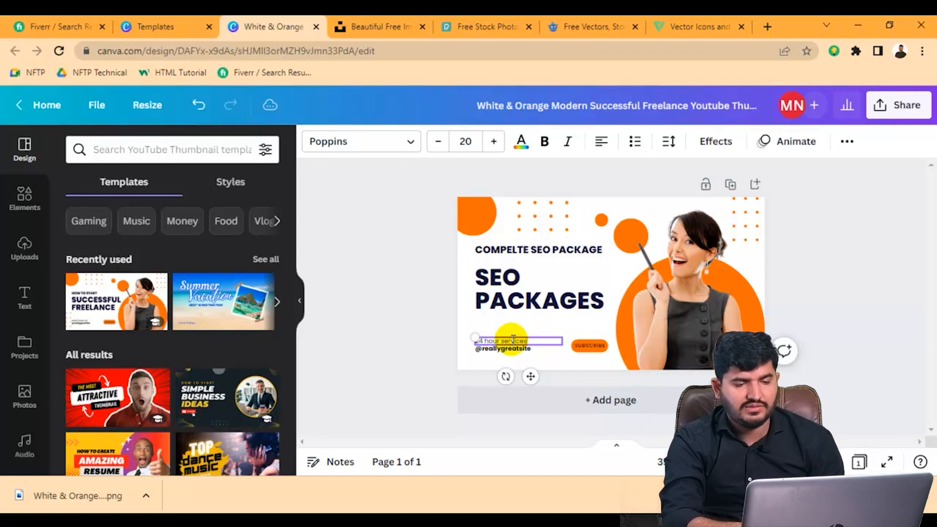
click(517, 349)
double_click(527, 348)
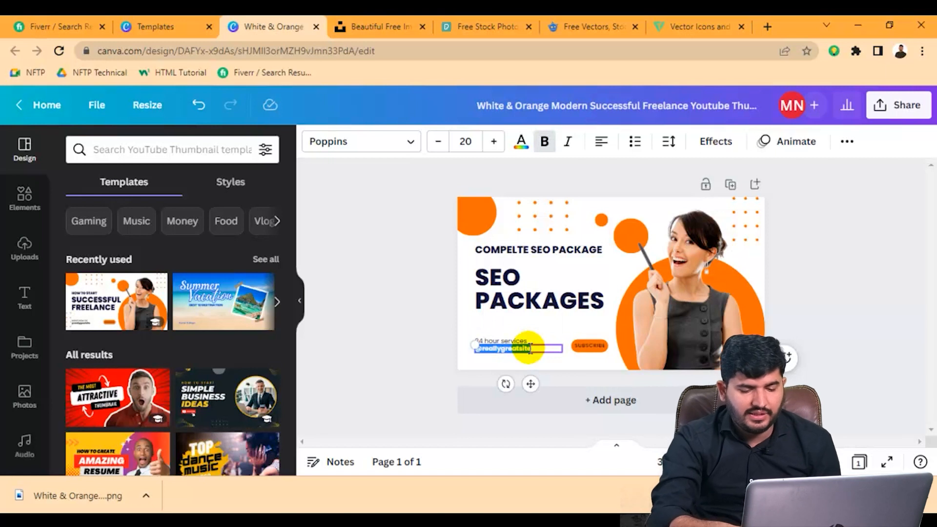
key(BackSpace)
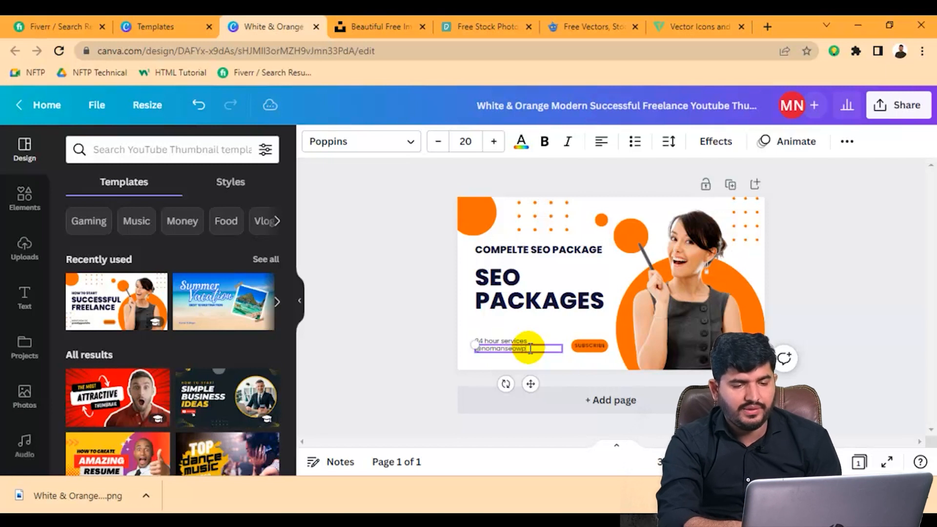
Step: Delete the orange button shape behind the SUBSCRIBE text
click(599, 345)
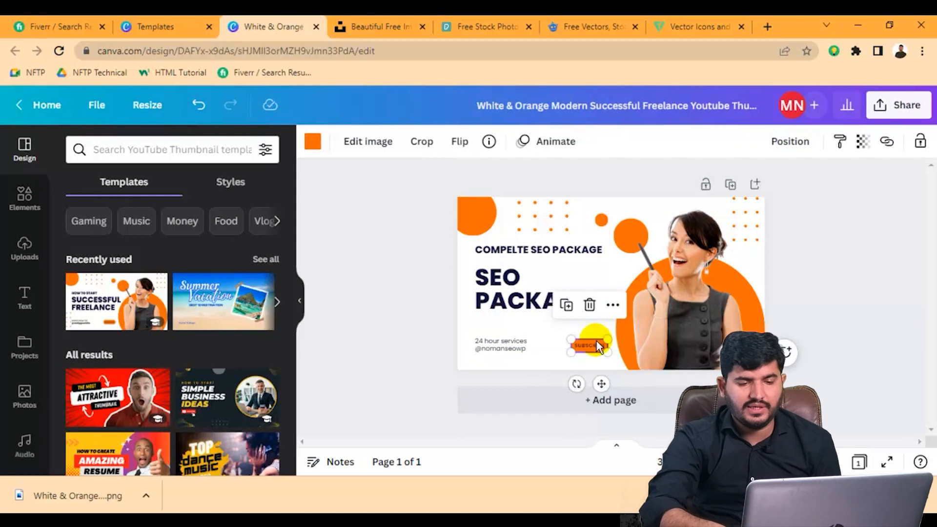
key(Delete)
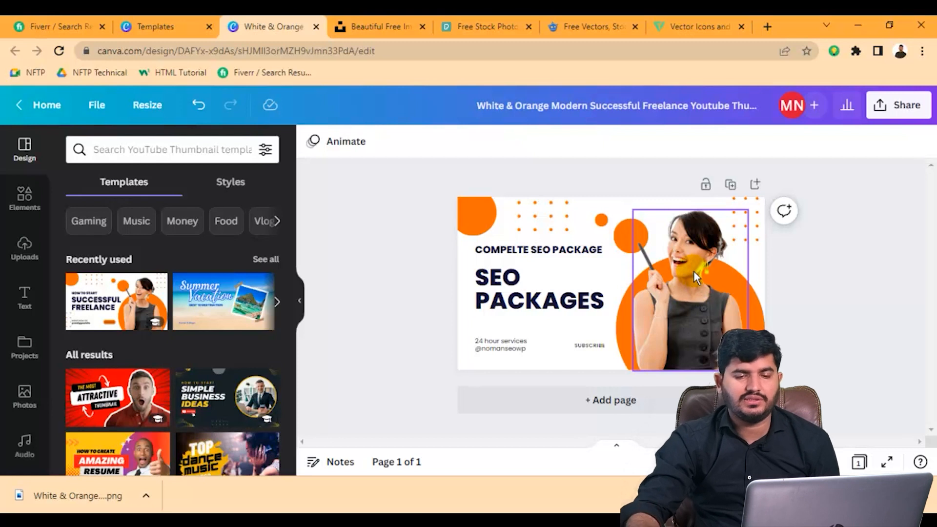
Step: Apply the Fade photo animation to the picture of the woman
click(701, 240)
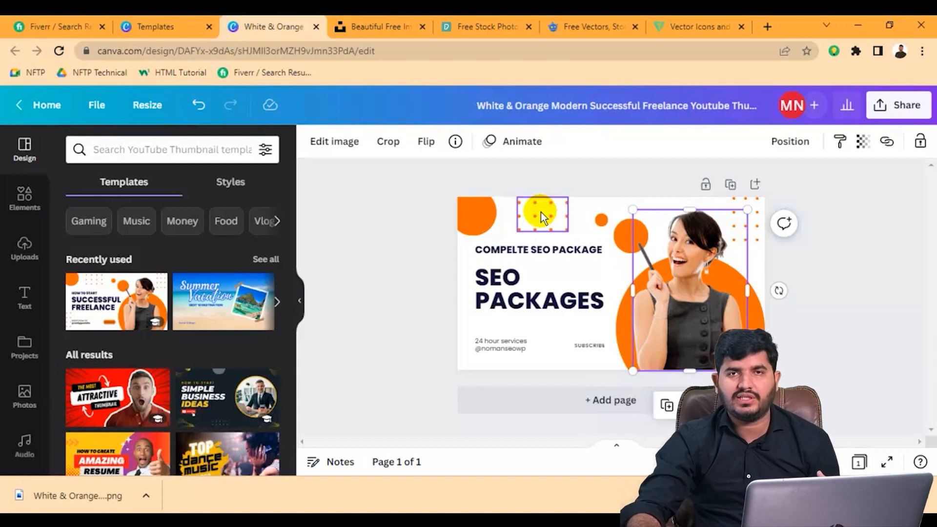
click(494, 147)
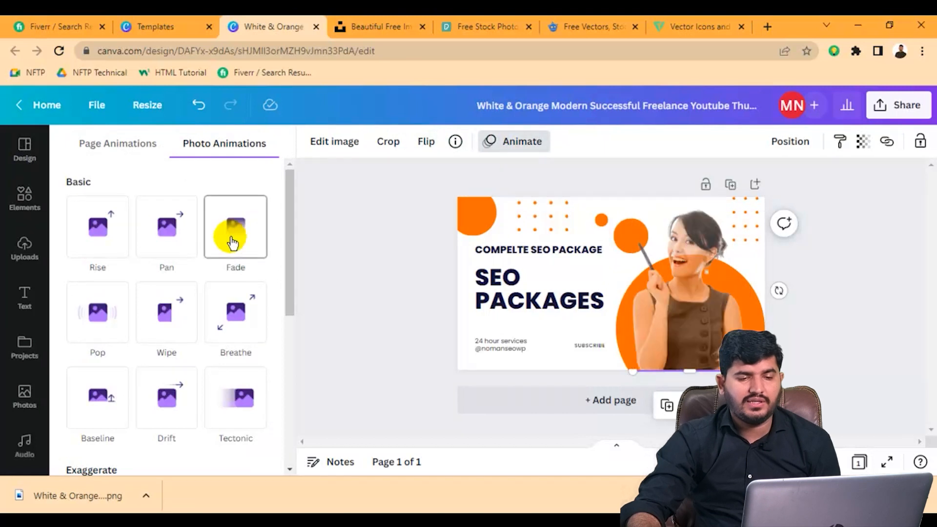
click(231, 239)
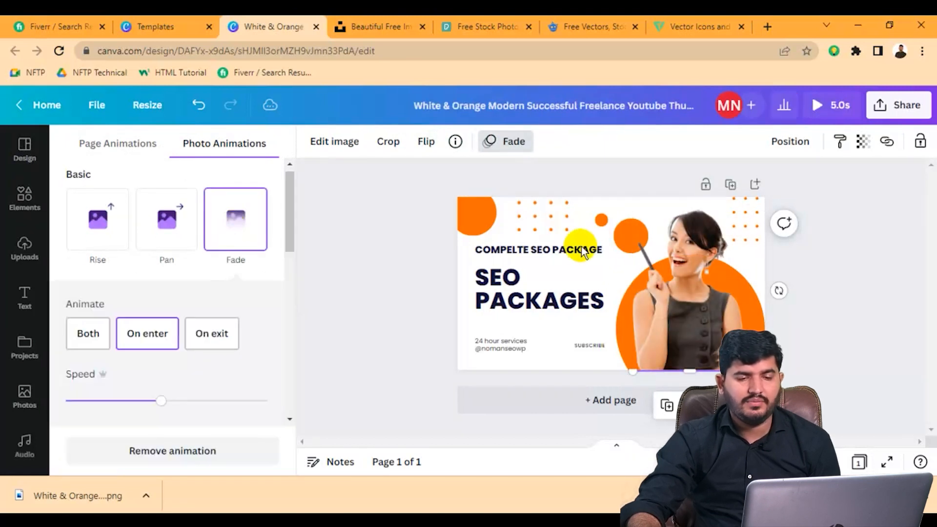
Step: Apply the Pan text animation to the subtitle and Drift to the "SEO PACKAGES" heading
click(594, 249)
click(179, 235)
click(472, 272)
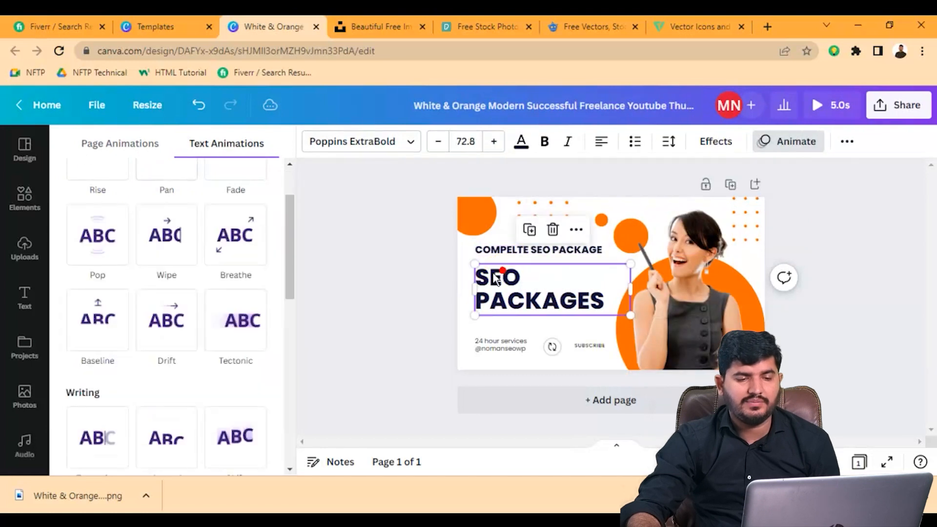
click(156, 315)
Step: Apply the Ascend animation to the "24 hour services" line and Neon to the handle line below it
click(516, 340)
click(168, 336)
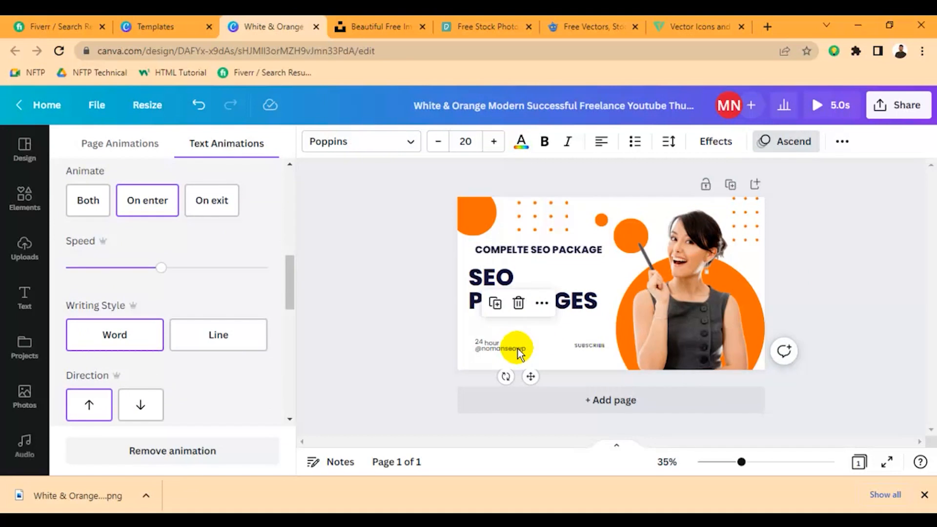
click(515, 348)
scroll(193, 340, down, 3)
click(193, 340)
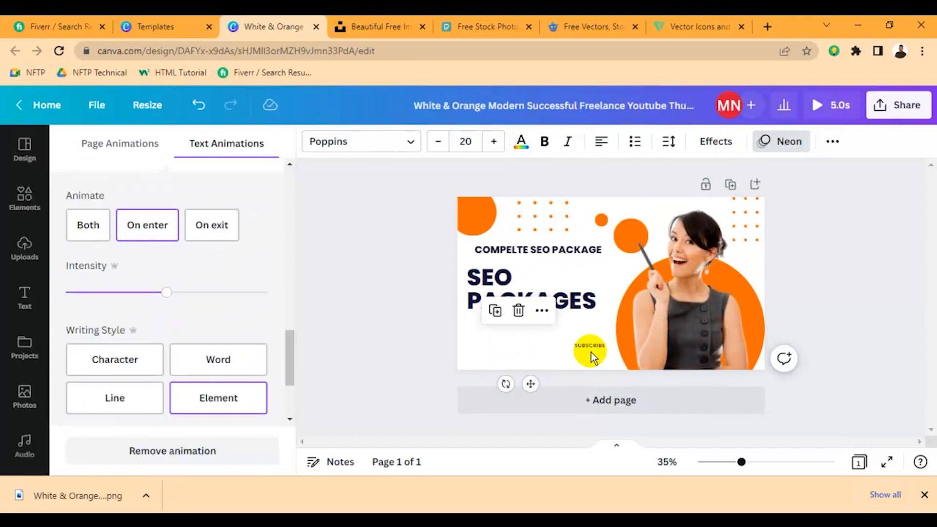
Step: Remove the SUBSCRIBE text from the design
click(588, 345)
key(Escape)
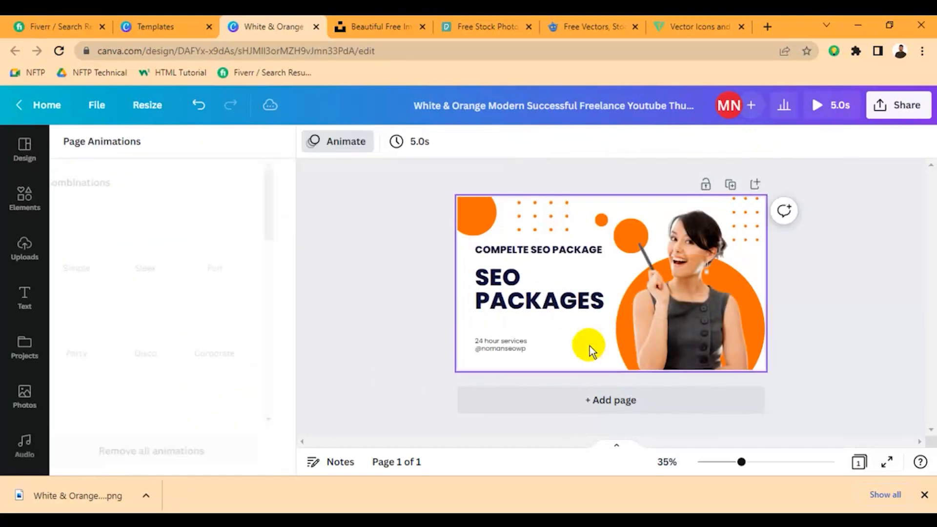
Step: Apply the Pan element animation to the dotted pattern above the subtitle
click(558, 202)
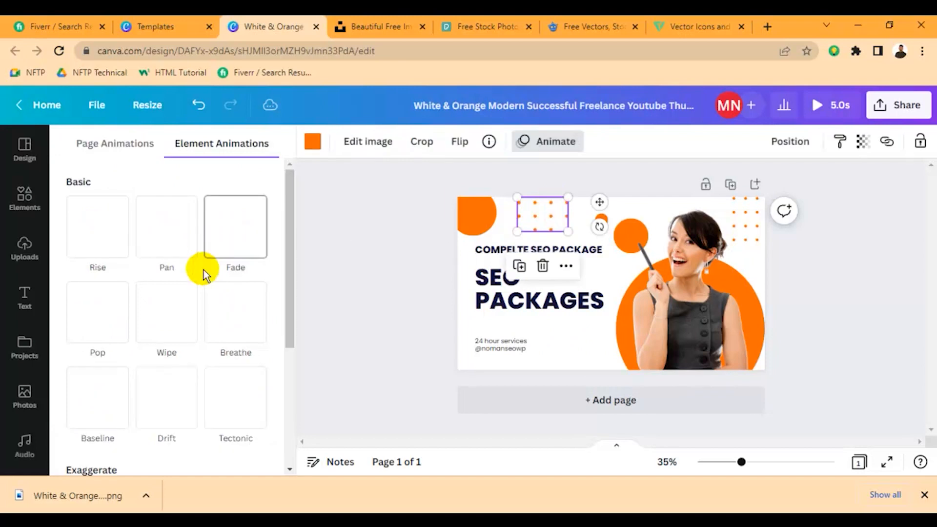
click(166, 227)
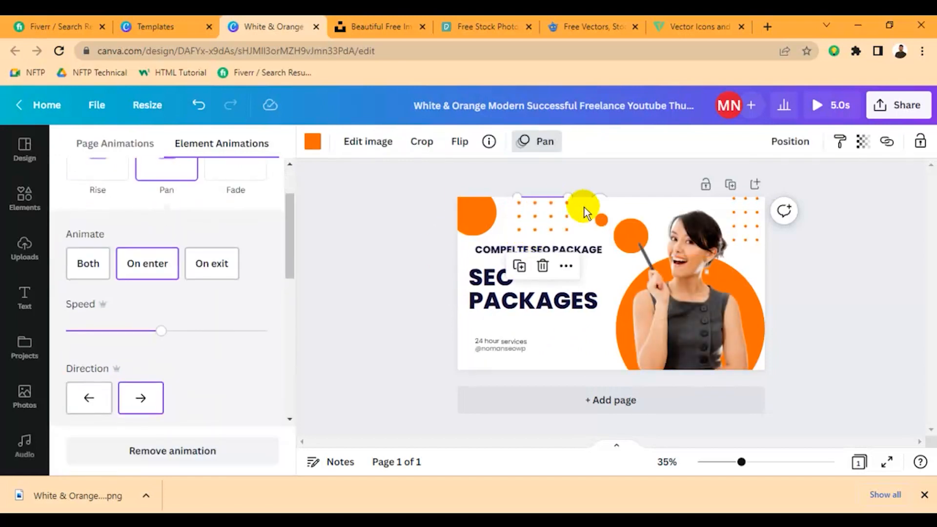
scroll(195, 240, up, 2)
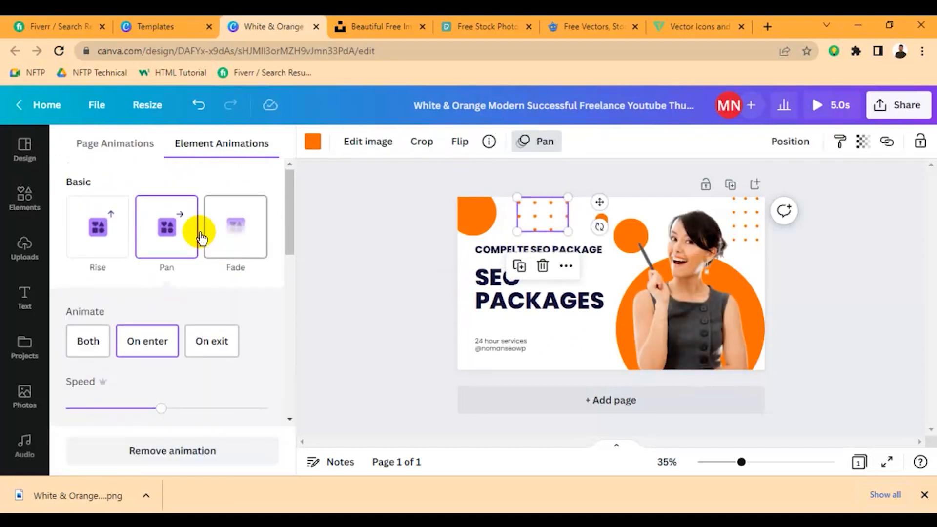
Step: View the page animation choices and the image editing effects available for the dotted pattern
click(116, 145)
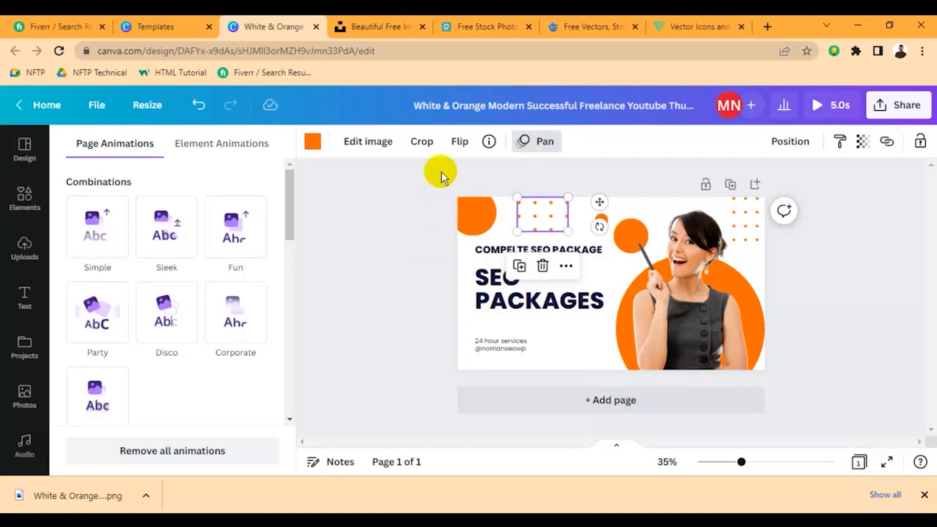
click(356, 146)
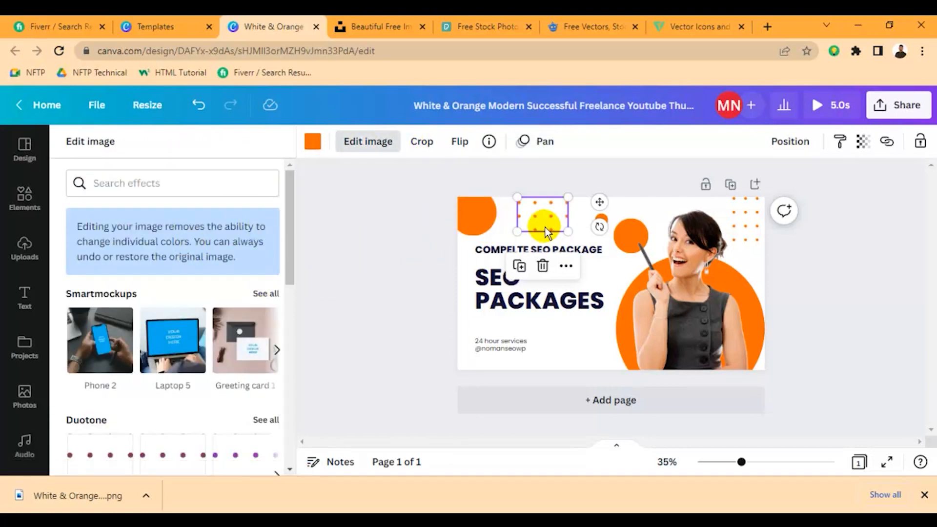
Step: Apply the Phone 2 smartmockup to the dotted pattern and place the mockup just inside the page's upper edge
click(109, 338)
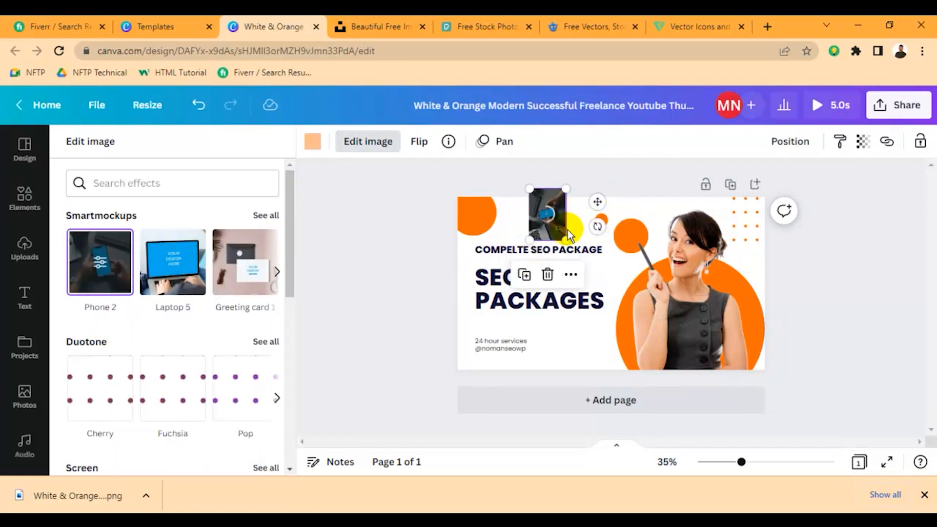
mouse_move(549, 198)
mouse_down()
mouse_move(556, 229)
mouse_move(629, 220)
mouse_move(540, 209)
mouse_up()
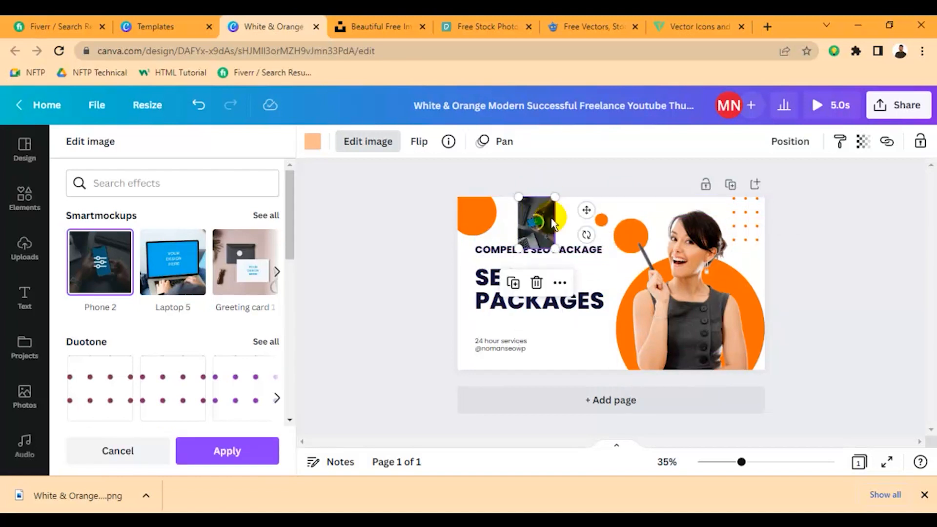
click(363, 142)
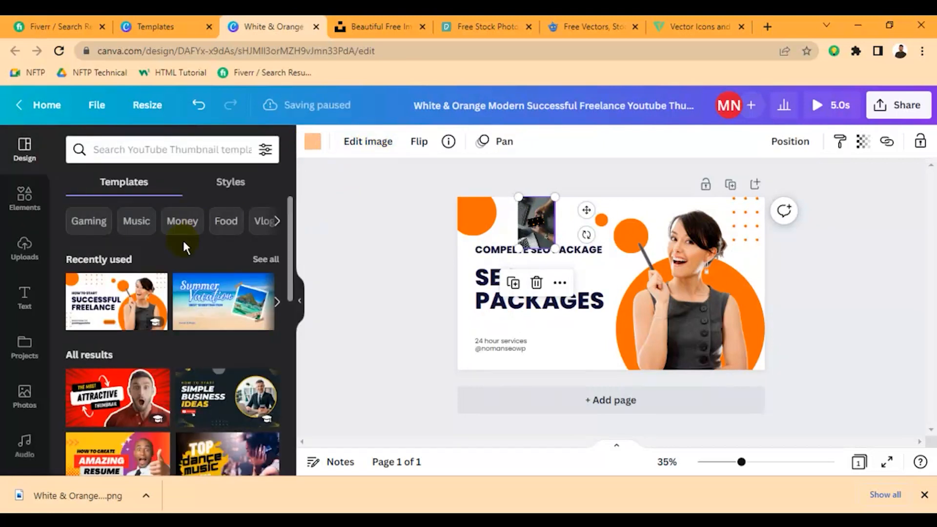
Step: Try bringing the phone mockup forward and sending it to the back of the layer order
right_click(534, 221)
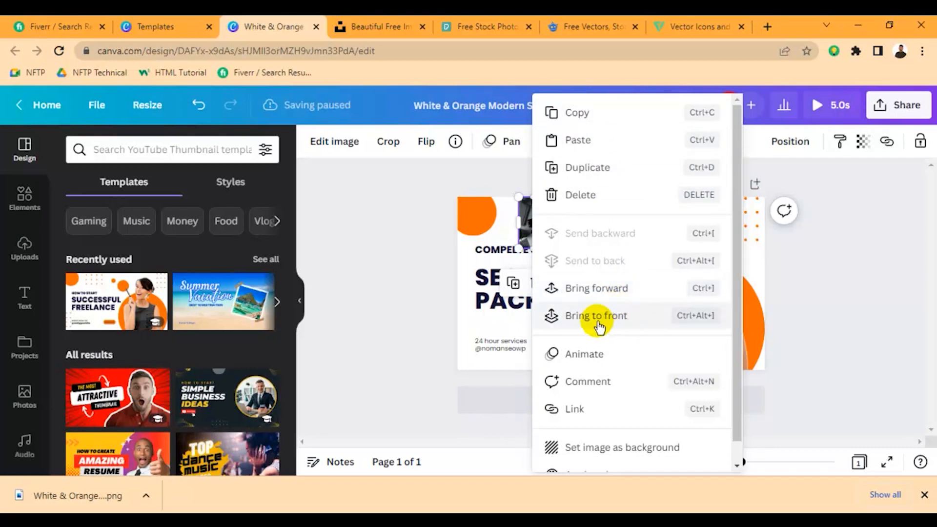
click(609, 293)
right_click(634, 270)
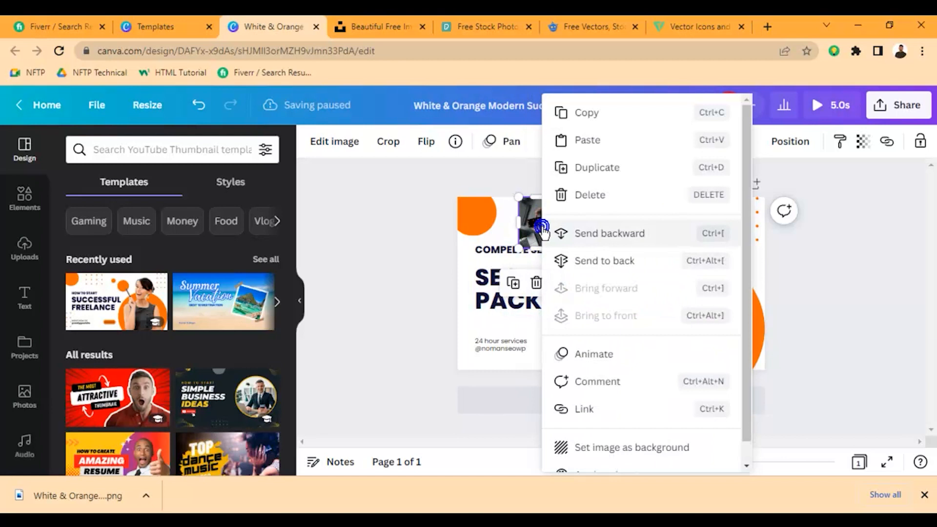
click(633, 267)
Step: Move the phone mockup over the woman's face and send it to the back
drag(540, 233, 689, 260)
right_click(689, 260)
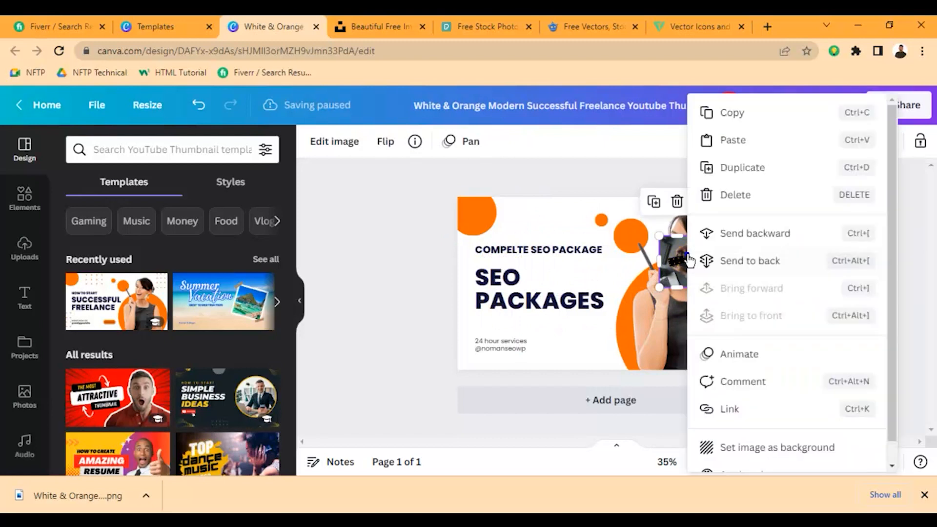
click(739, 263)
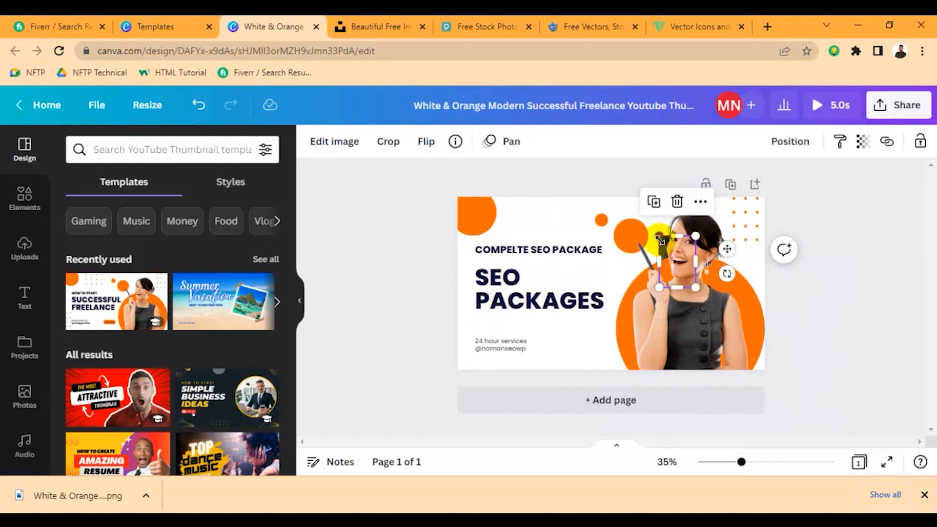
Step: Shift the woman's photo slightly right to expose the phone mockup behind her pen, and leave its crop unchanged
mouse_move(658, 258)
mouse_down()
mouse_move(654, 218)
mouse_move(657, 241)
mouse_move(672, 253)
mouse_up()
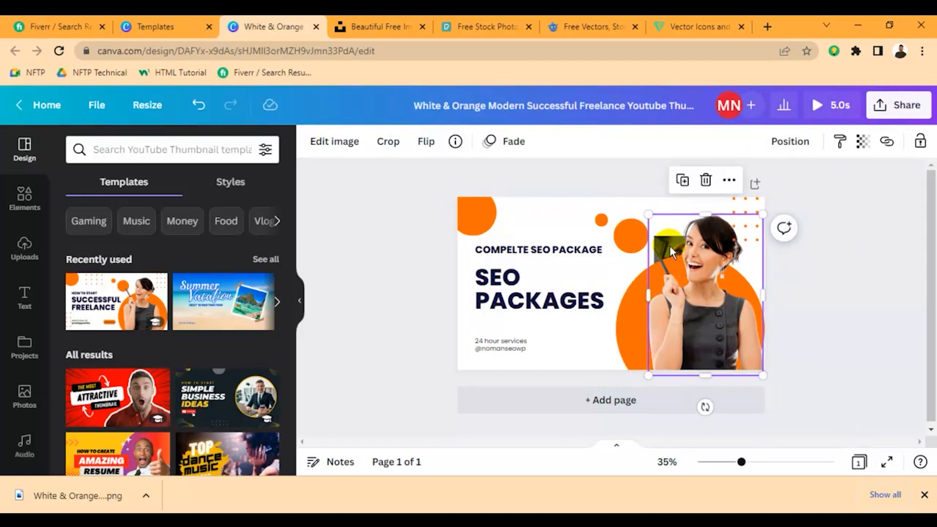
click(665, 243)
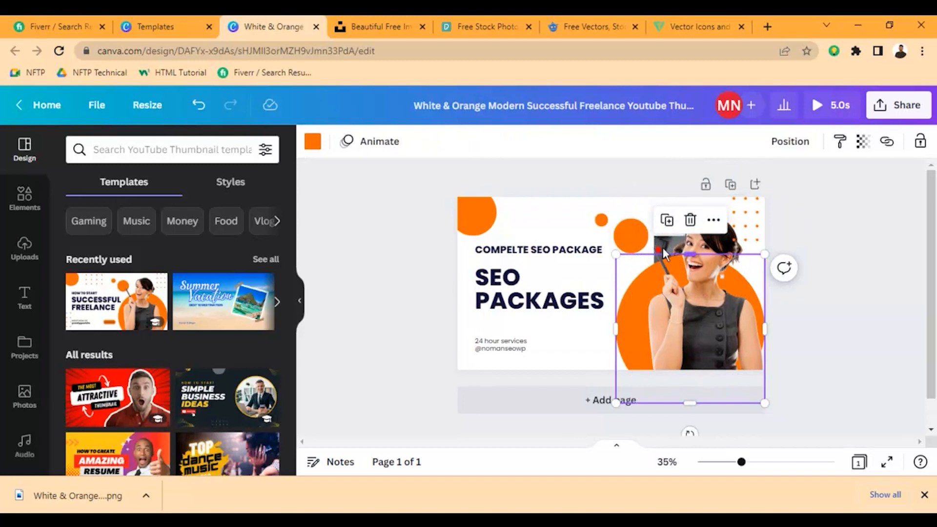
click(664, 244)
double_click(664, 243)
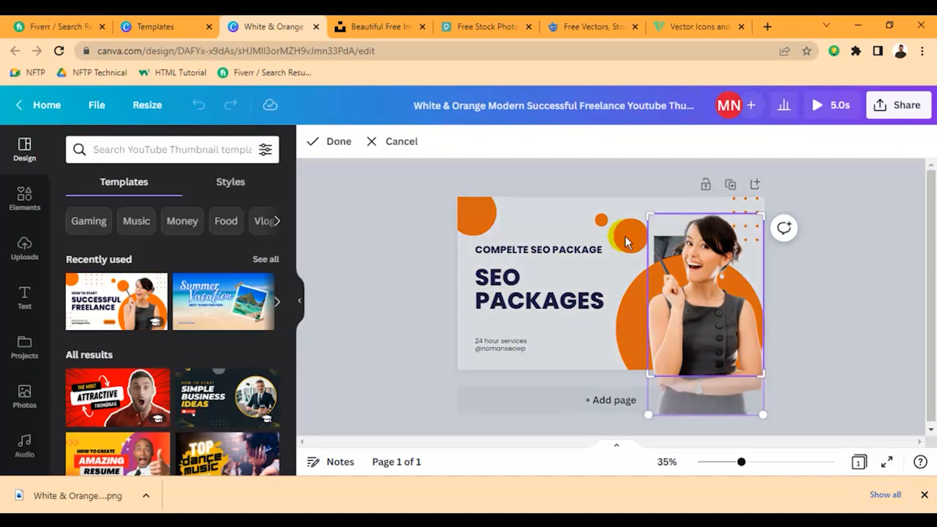
click(567, 267)
click(768, 177)
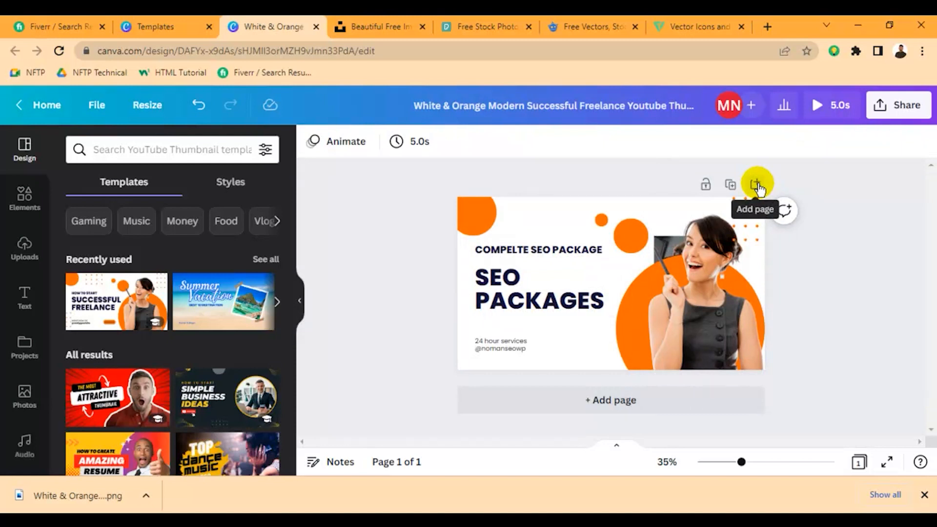
Step: Duplicate the SEO packages page
click(730, 185)
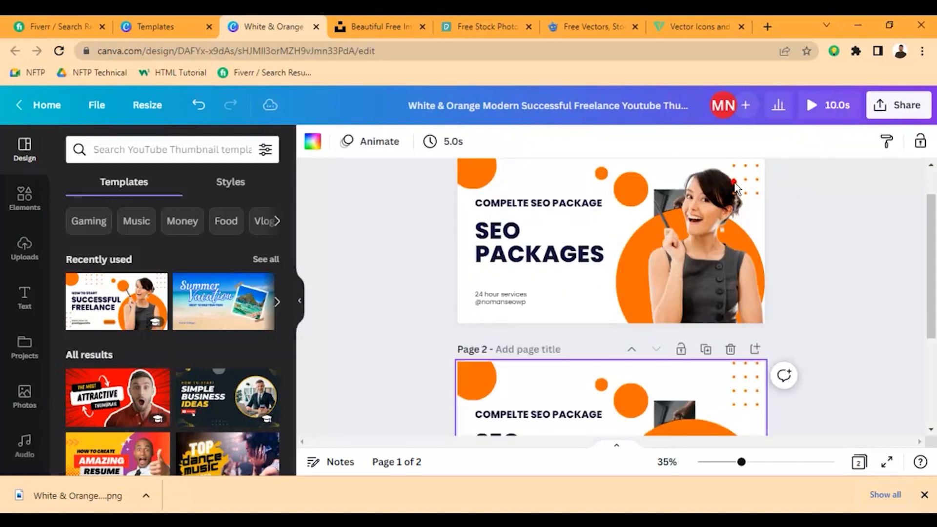
scroll(664, 279, up, 3)
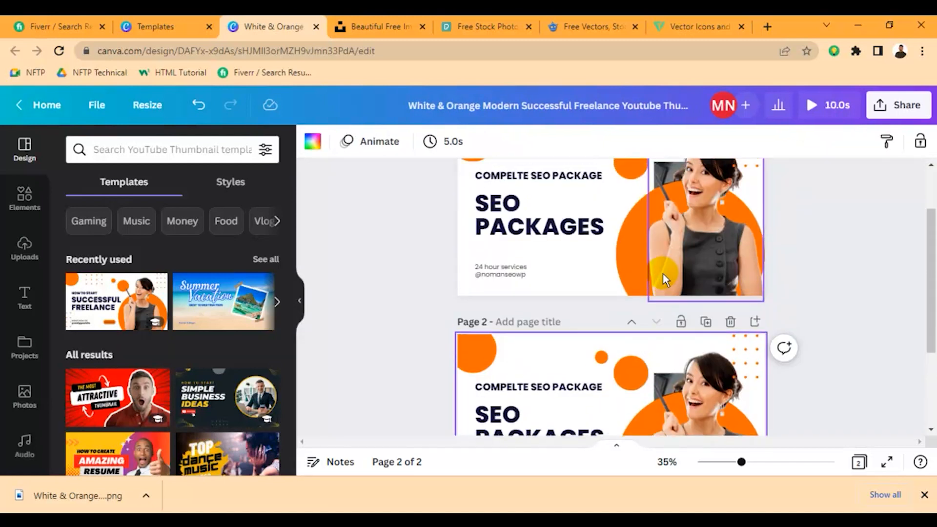
scroll(664, 279, up, 2)
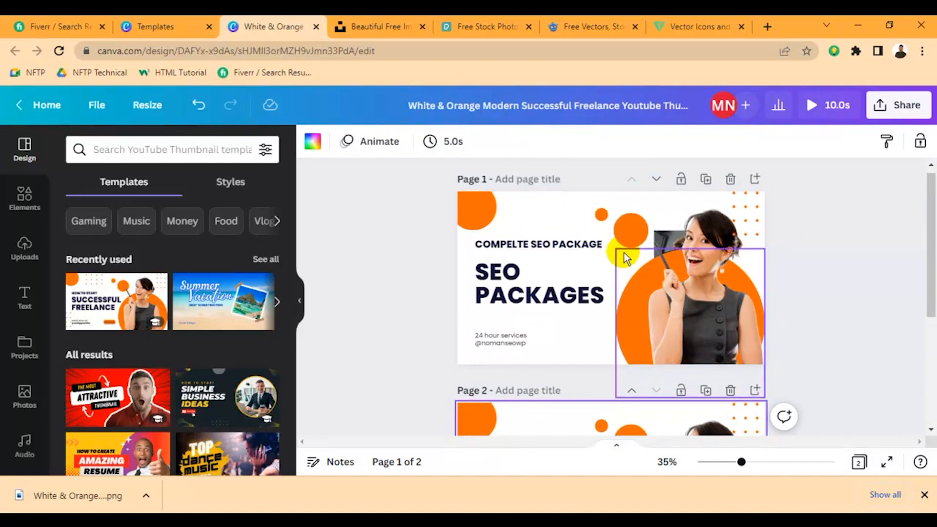
scroll(776, 261, up, 1)
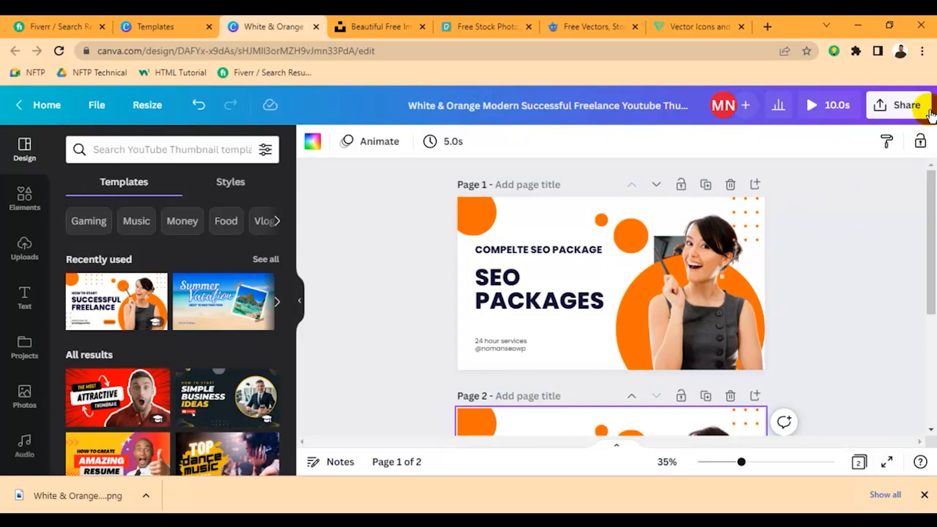
Step: Download all pages of the design as an MP4 video
click(904, 109)
scroll(829, 254, down, 3)
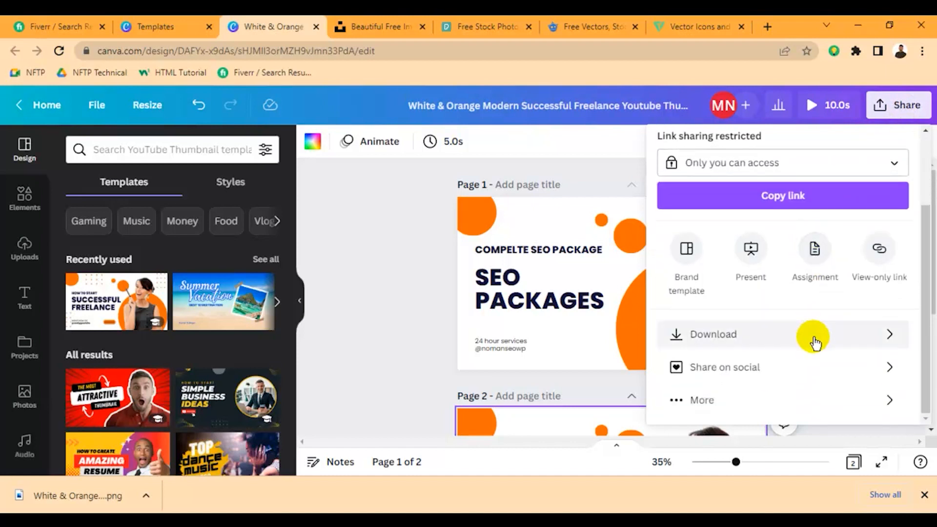
click(814, 342)
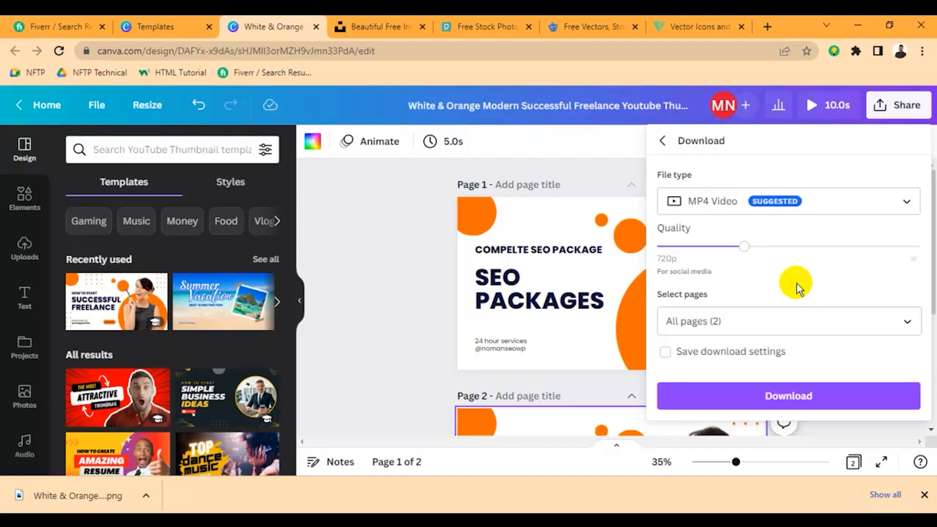
click(800, 390)
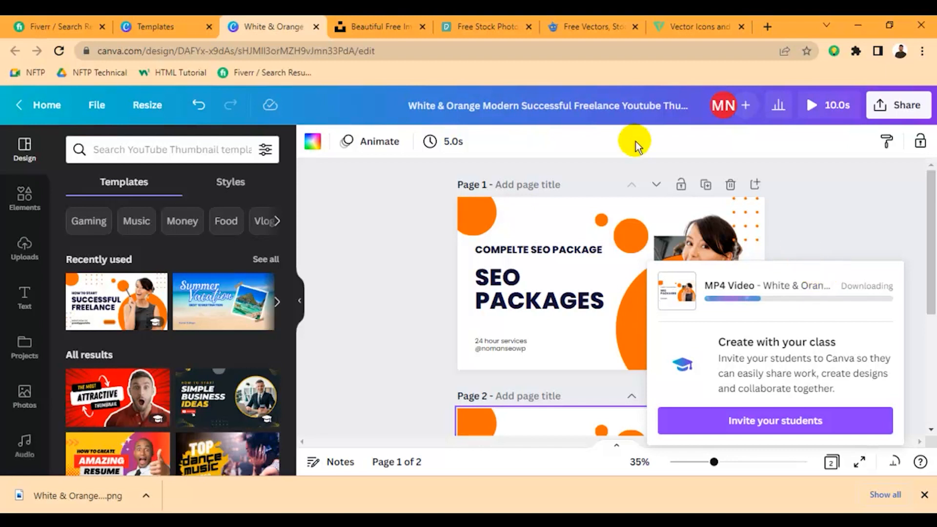
Step: Apply the purple "How to become a freelancer" thumbnail template to page 1
scroll(184, 247, down, 3)
scroll(166, 303, down, 2)
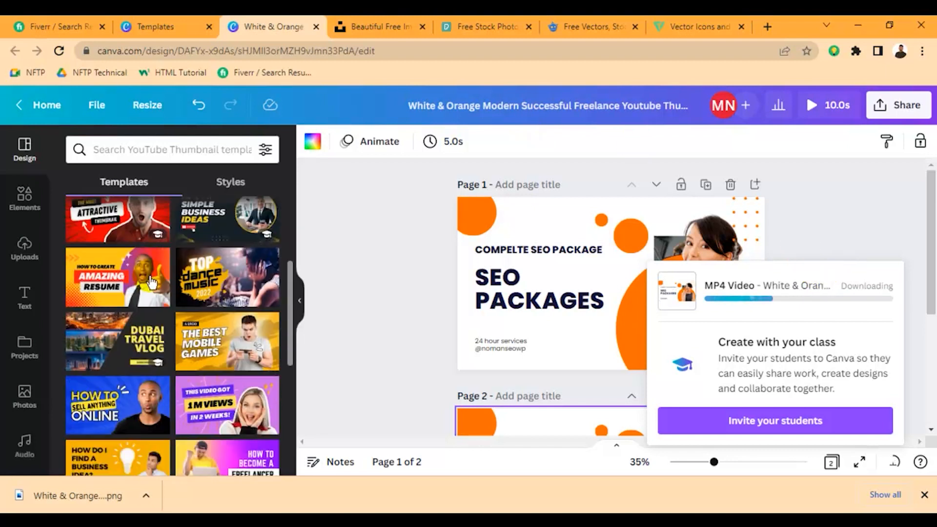
scroll(204, 306, down, 3)
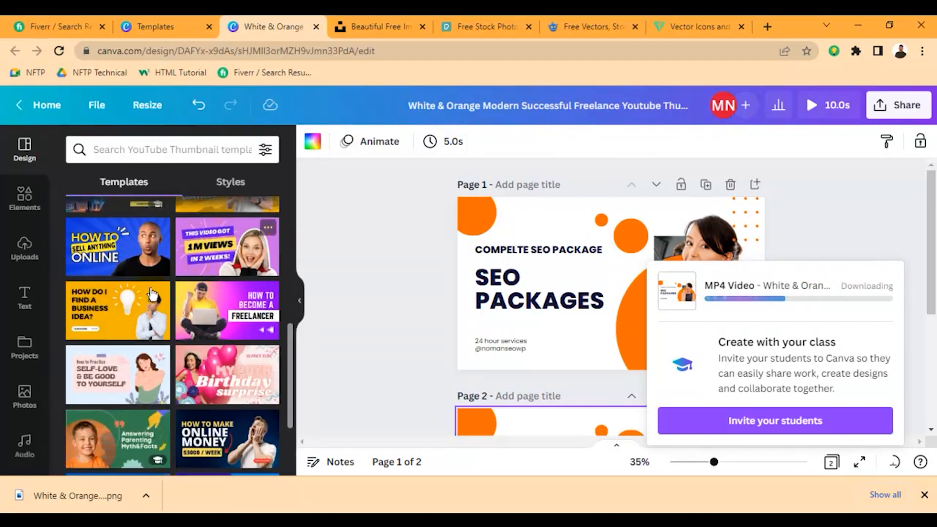
scroll(204, 306, down, 1)
click(227, 248)
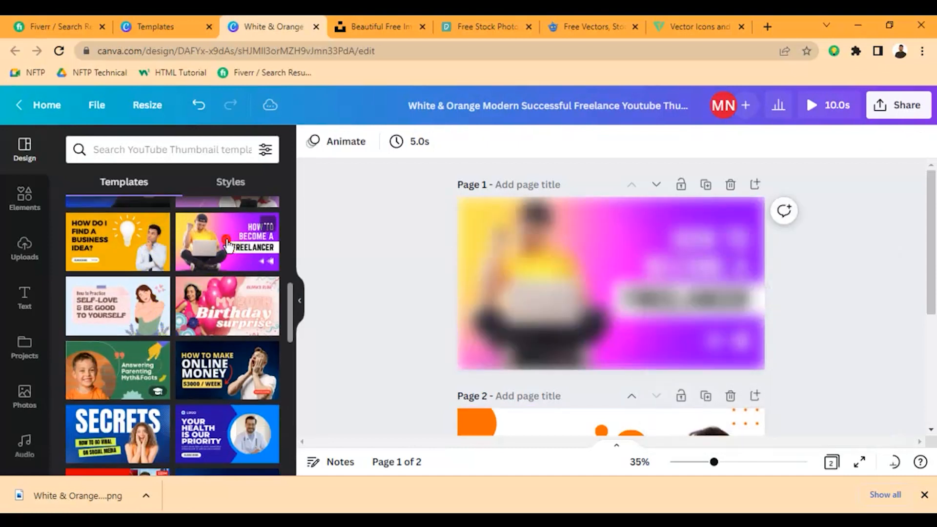
click(741, 226)
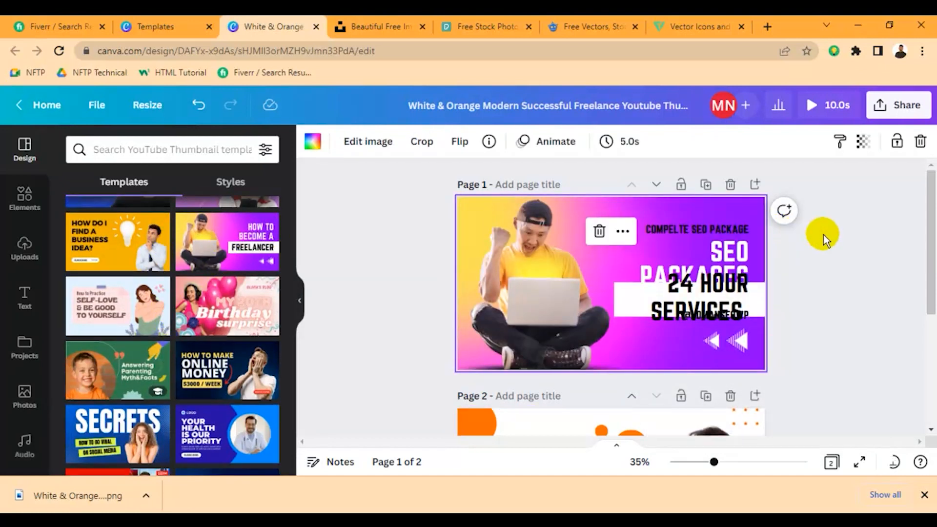
Step: Delete the "24 hour services" text and the white bar behind it from page 1
click(705, 291)
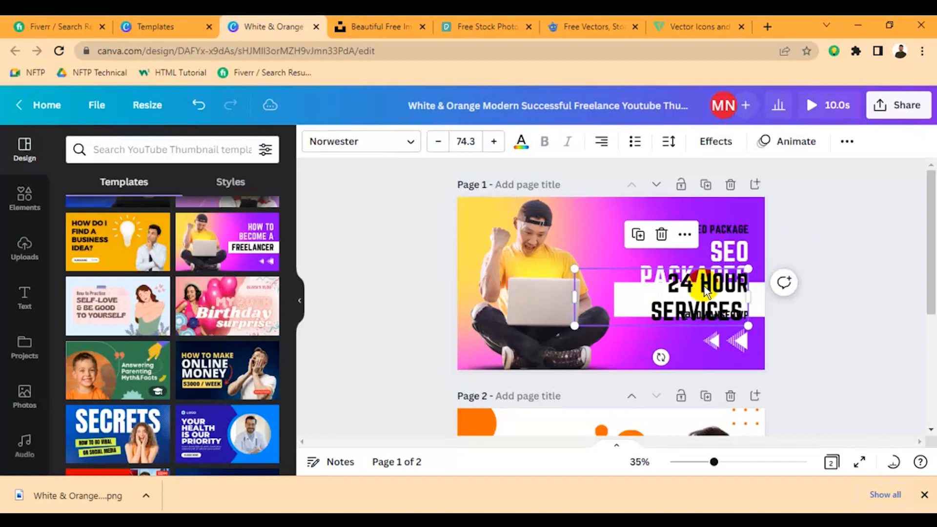
click(665, 230)
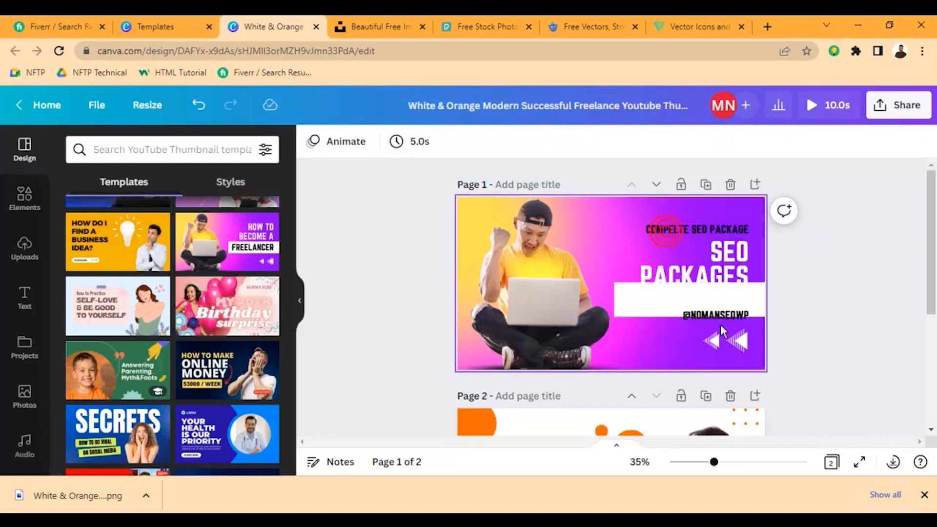
click(673, 299)
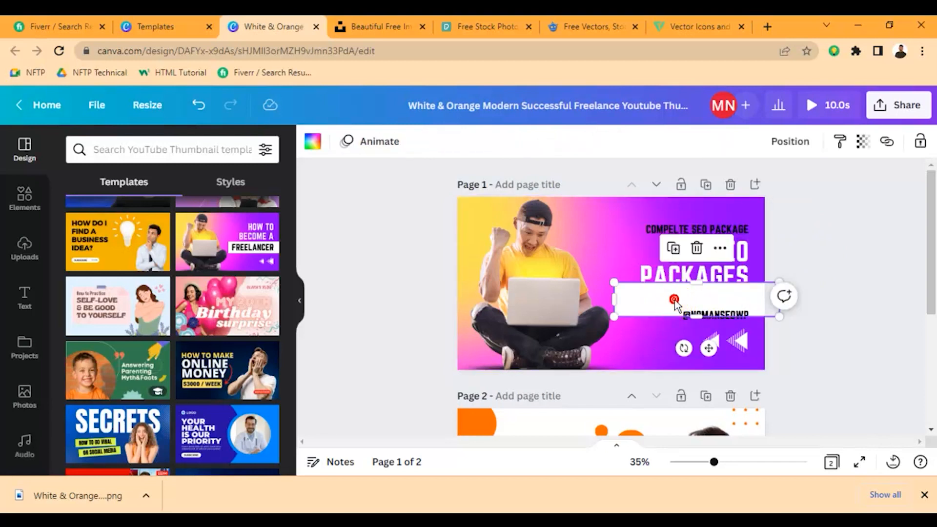
click(696, 248)
click(632, 307)
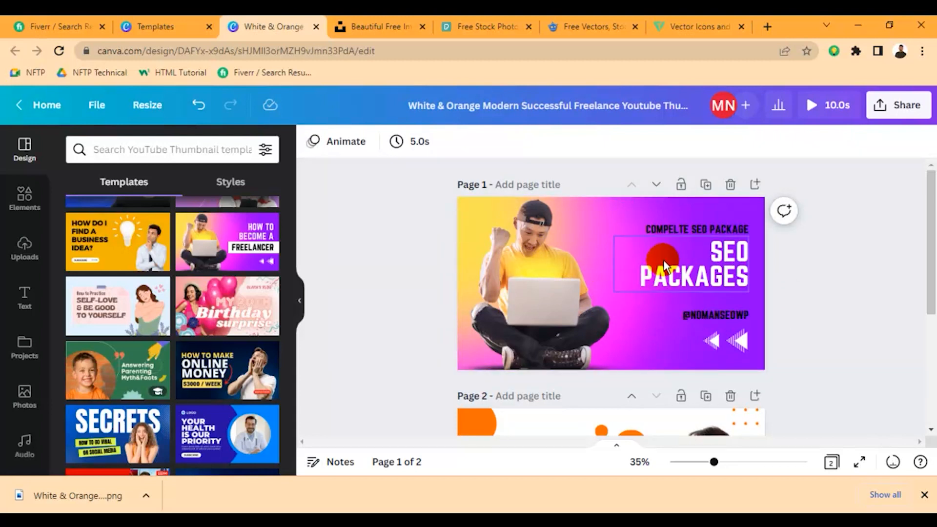
Step: Apply the orange "How to find concept & ideas for design" template to page 1 and dismiss the download notice
scroll(193, 264, down, 3)
scroll(192, 264, down, 2)
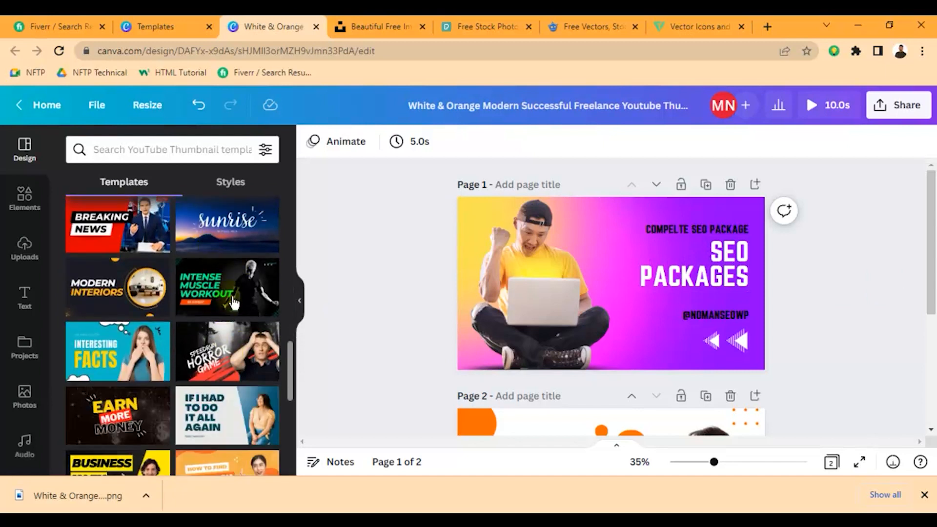
scroll(246, 308, down, 1)
scroll(247, 307, down, 3)
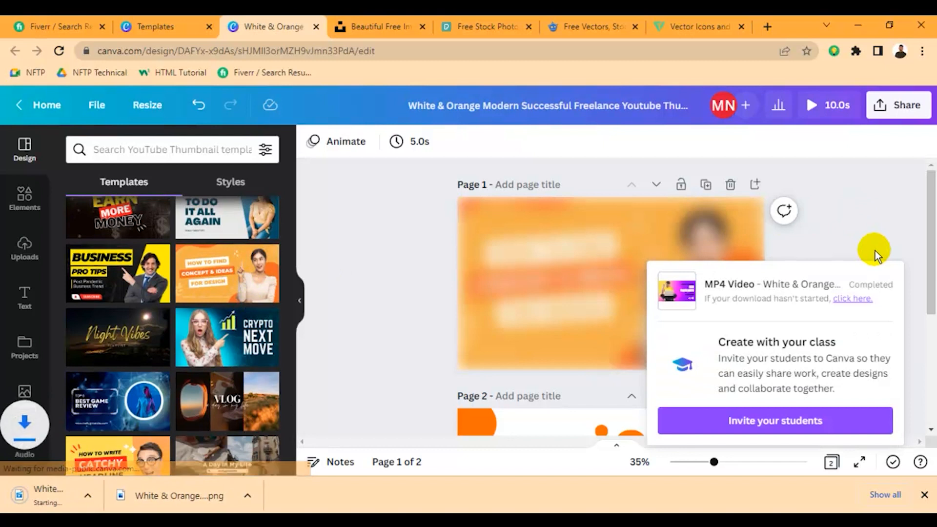
click(680, 246)
click(856, 244)
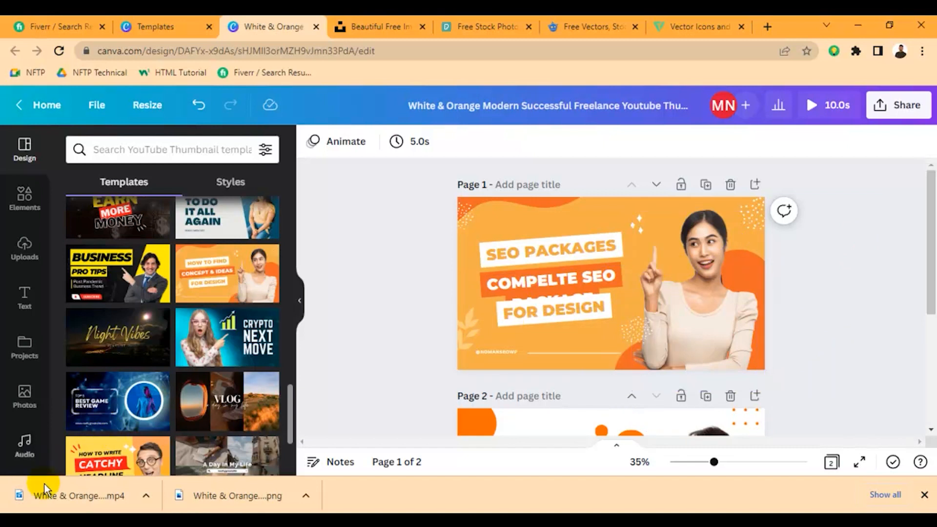
Step: Open the downloaded MP4 in the video player, preview the animation in full screen, and close the player
click(49, 497)
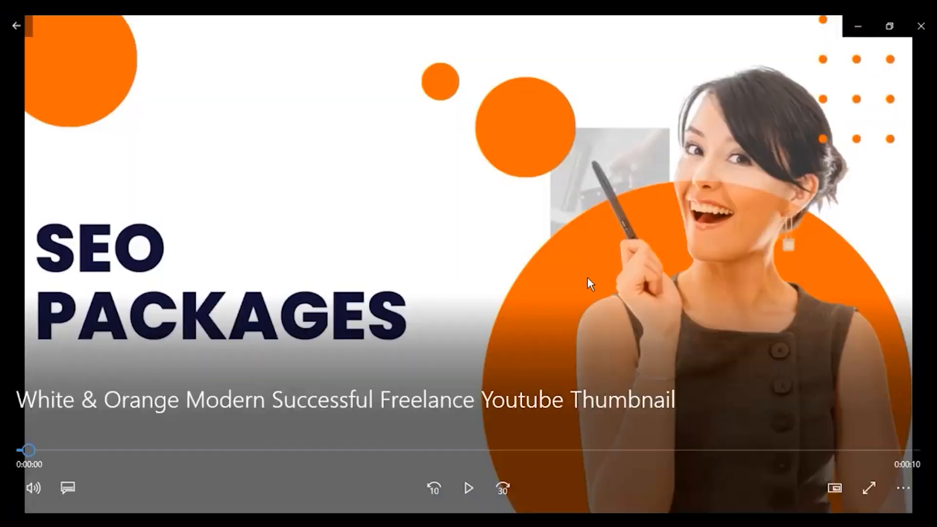
double_click(587, 277)
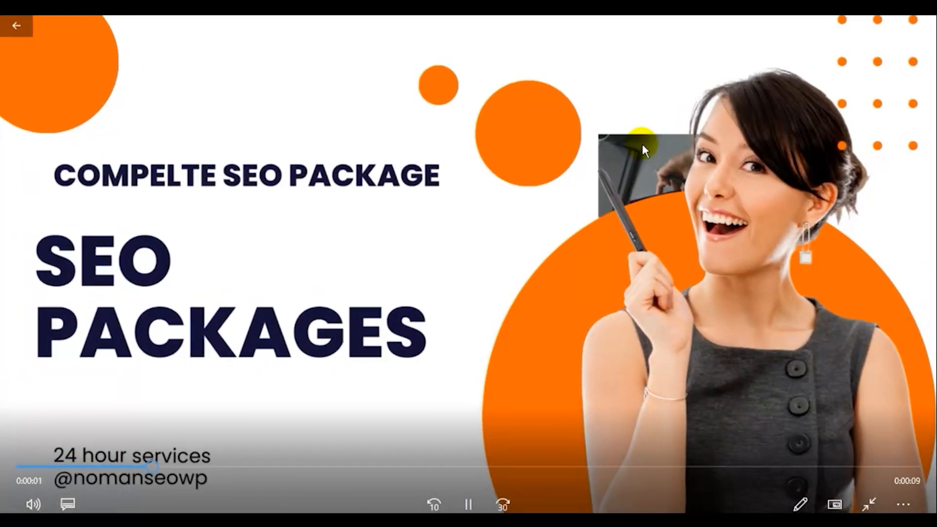
double_click(651, 121)
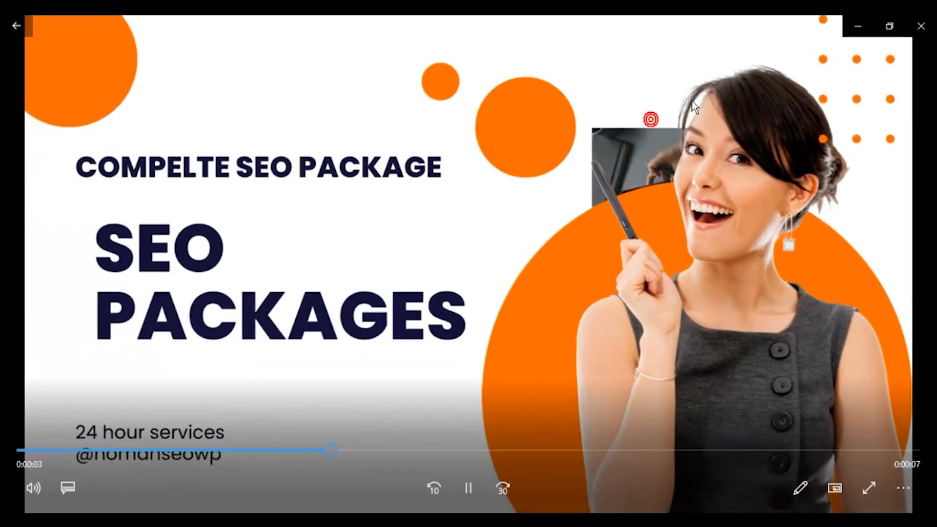
click(907, 28)
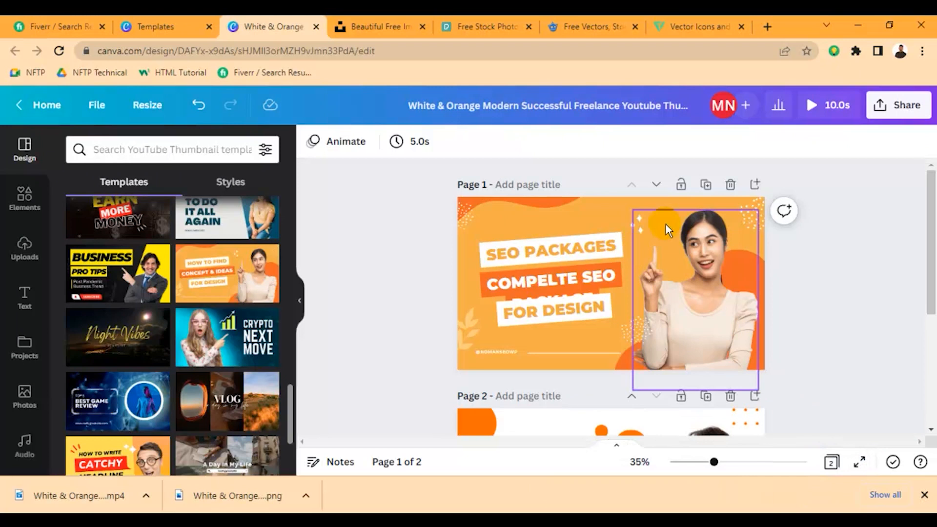